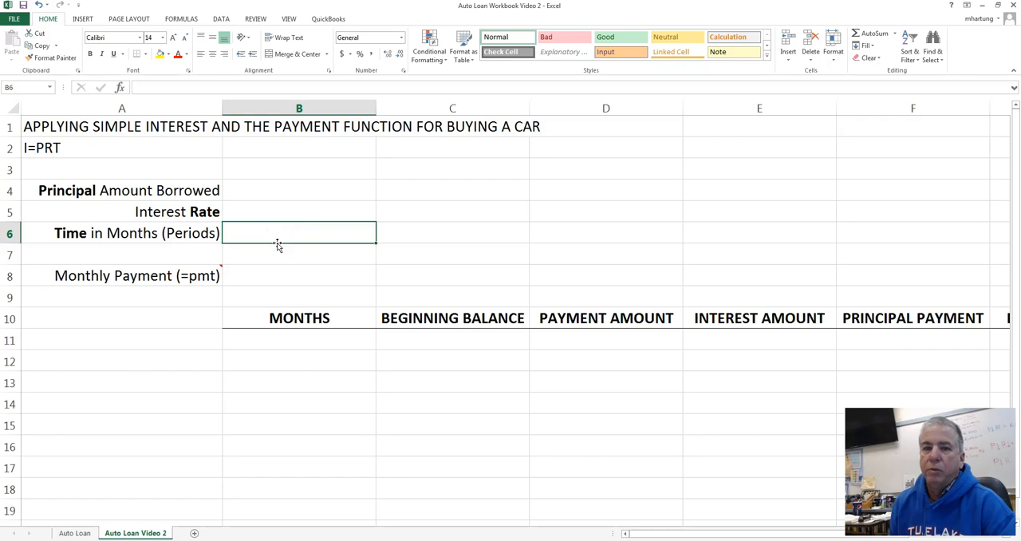
- Read the note attached to the Monthly Payment (=pmt) label
{"action": "mouse_move", "coordinate": [200, 276]}
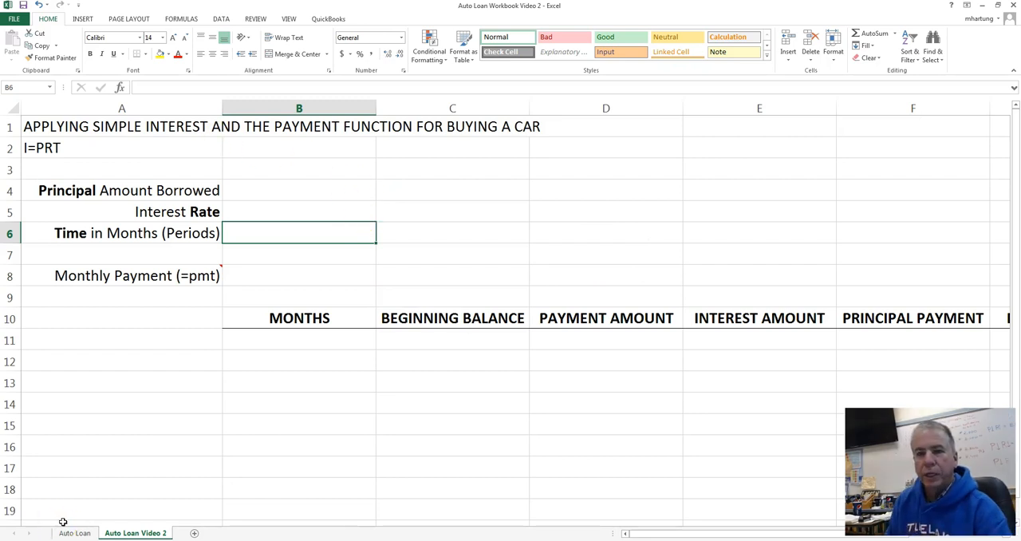
{"action": "mouse_move", "coordinate": [160, 275]}
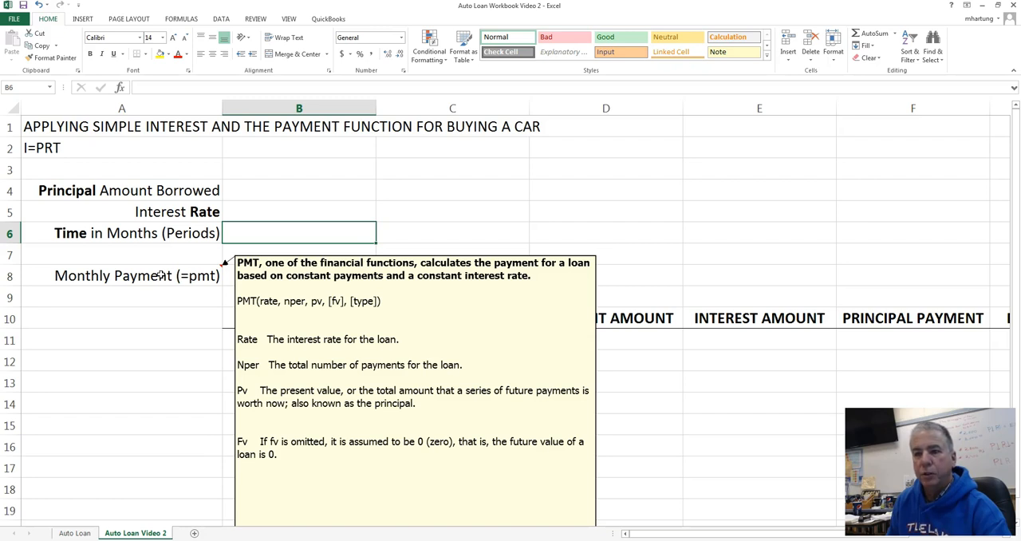
{"action": "left_click", "coordinate": [194, 295]}
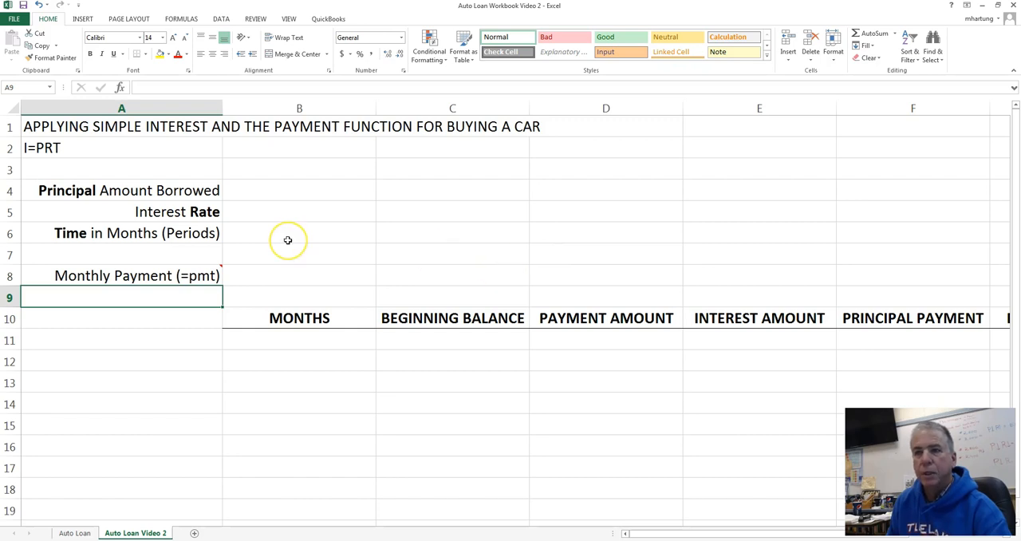
- Format the principal amount cell B4 as accounting currency and the interest rate cell B5 as a percentage
{"action": "left_click", "coordinate": [290, 190]}
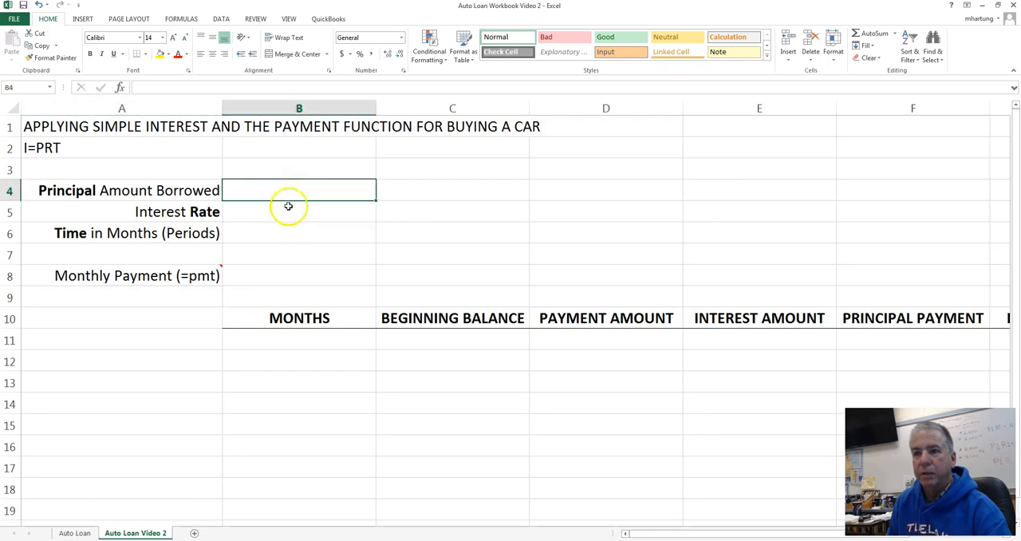
{"action": "left_click", "coordinate": [277, 277]}
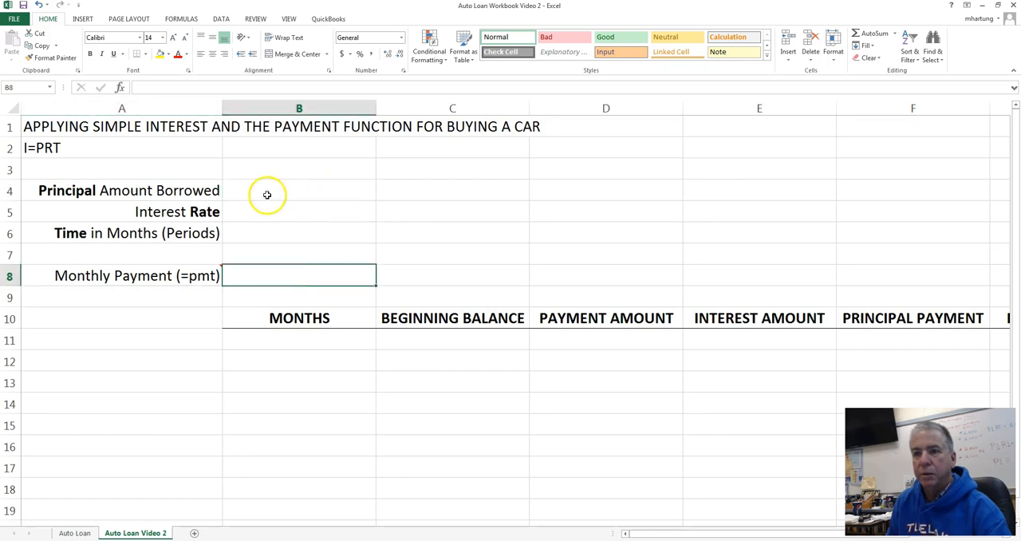
{"action": "left_click", "coordinate": [301, 192]}
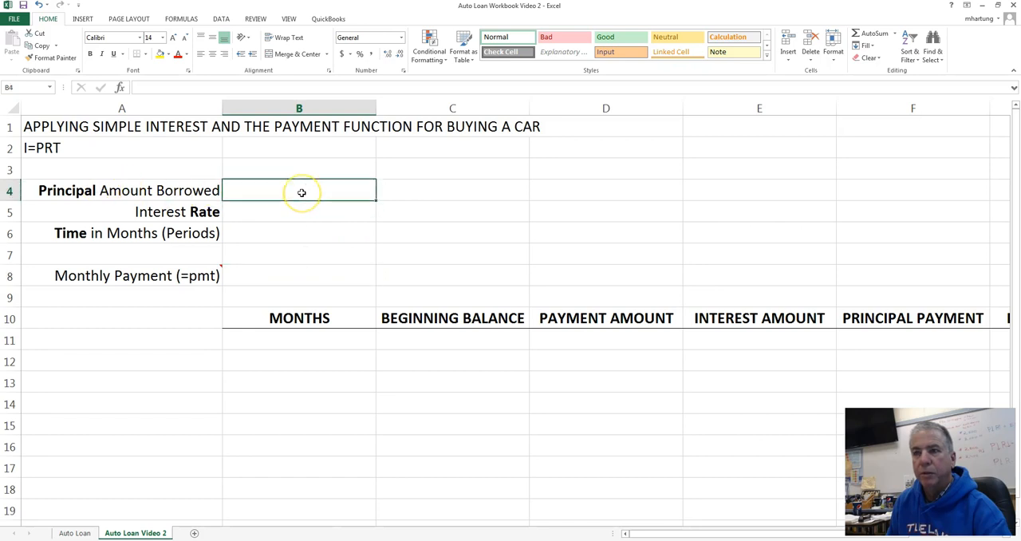
{"action": "left_click", "coordinate": [343, 54]}
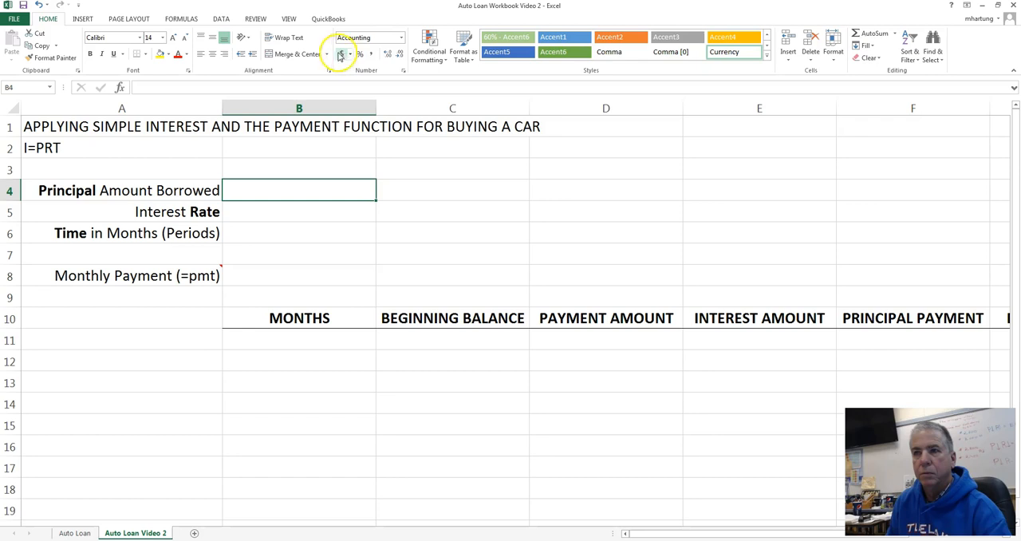
{"action": "left_click", "coordinate": [302, 211]}
{"action": "left_click", "coordinate": [360, 56]}
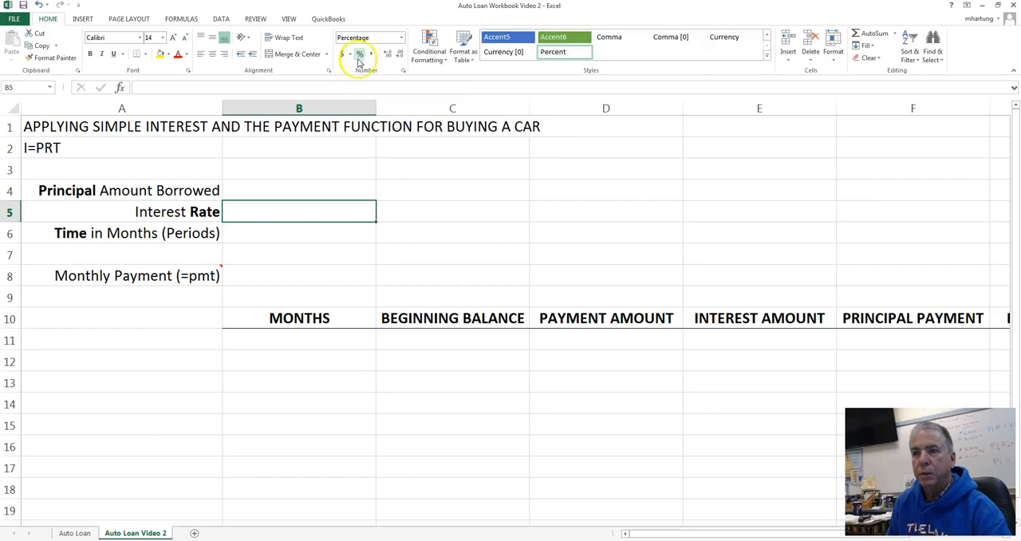
- Format the monthly payment cell B8 as accounting currency and enter 30000, 4% and 60 as principal, rate and months in B4:B6
{"action": "left_click", "coordinate": [303, 236]}
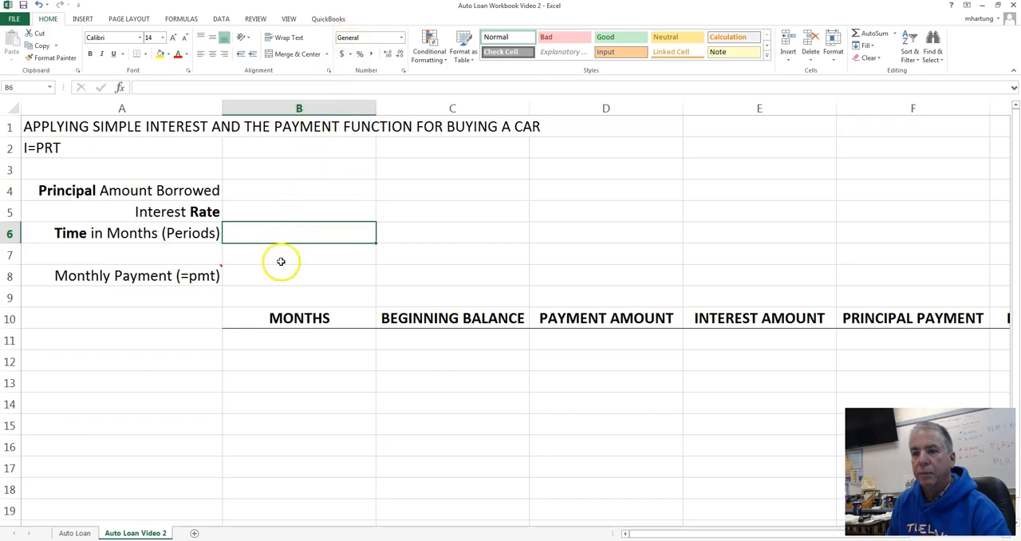
{"action": "left_click", "coordinate": [300, 279]}
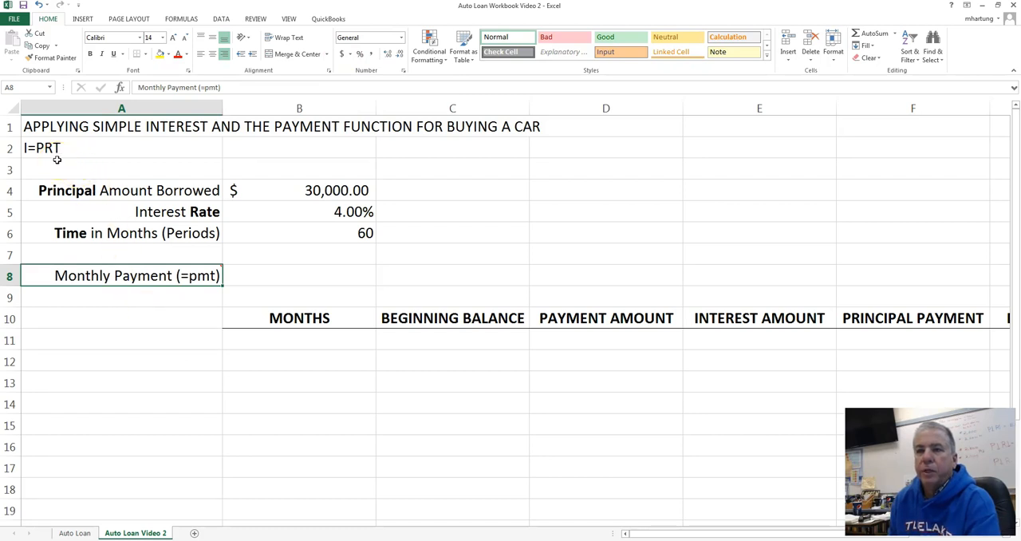
- Display the note on the Monthly Payment label, read its PMT argument descriptions, and hide it again
{"action": "left_click_drag", "start_coordinate": [296, 190], "coordinate": [298, 232]}
{"action": "mouse_move", "coordinate": [141, 276]}
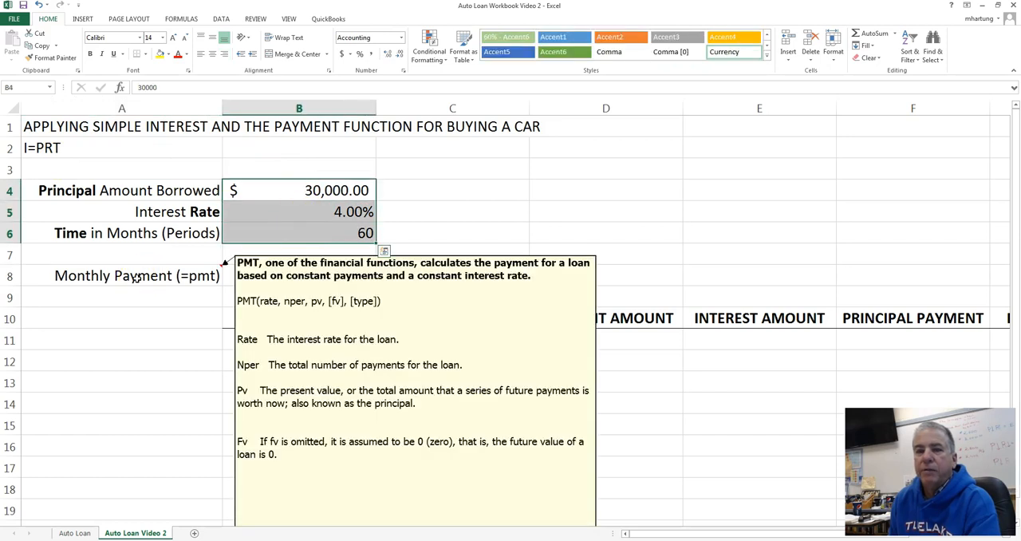
{"action": "right_click", "coordinate": [136, 278]}
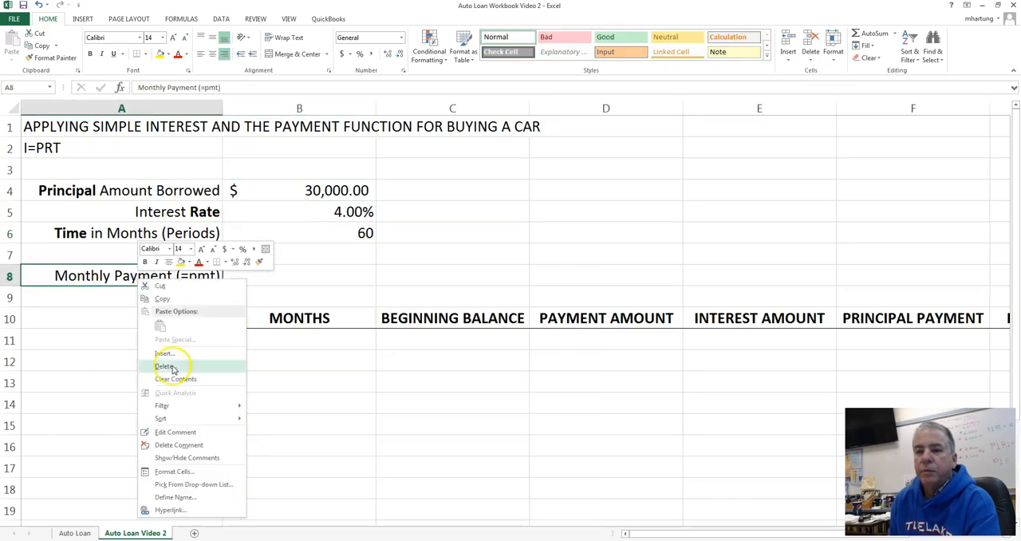
{"action": "left_click", "coordinate": [190, 457]}
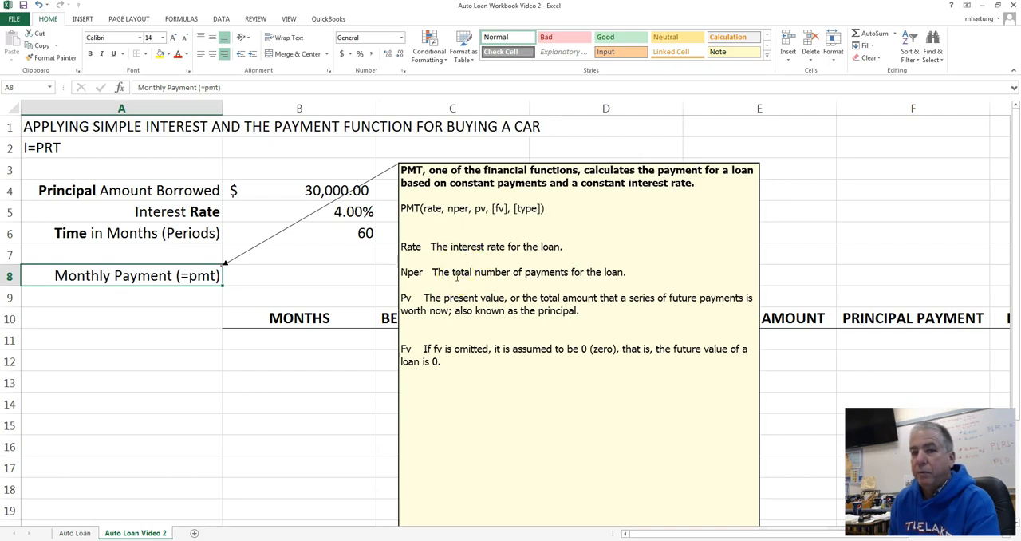
{"action": "left_click", "coordinate": [492, 272]}
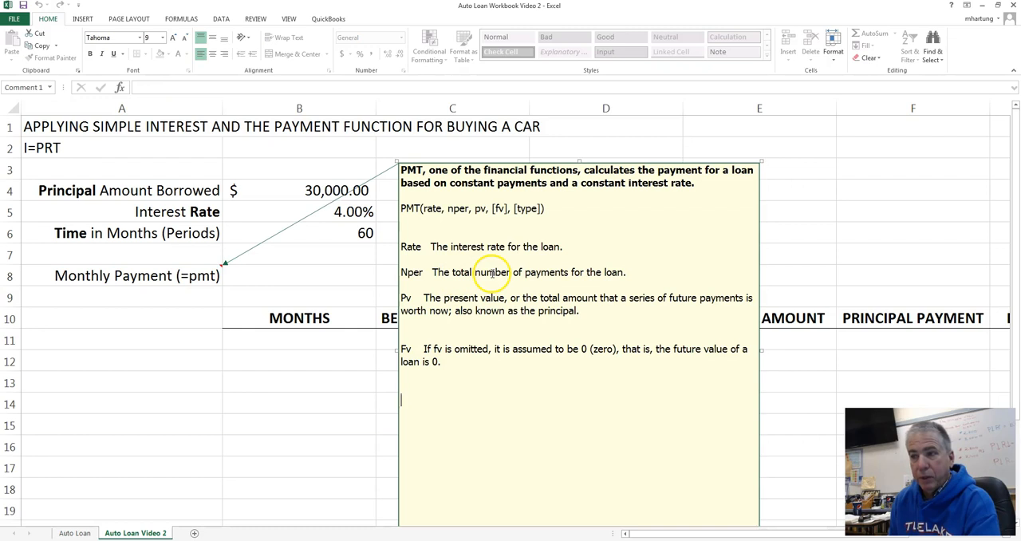
{"action": "left_click", "coordinate": [341, 213]}
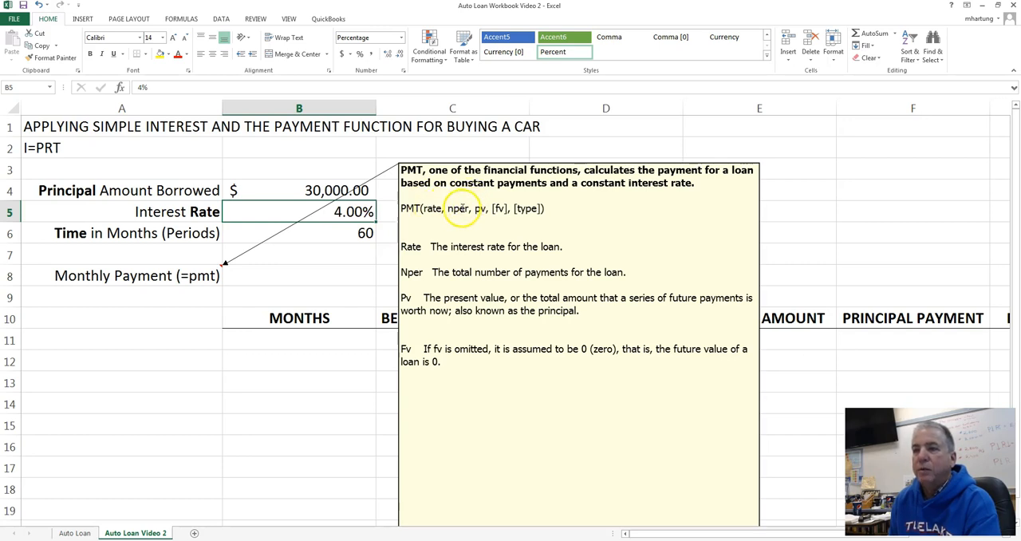
{"action": "right_click", "coordinate": [138, 276]}
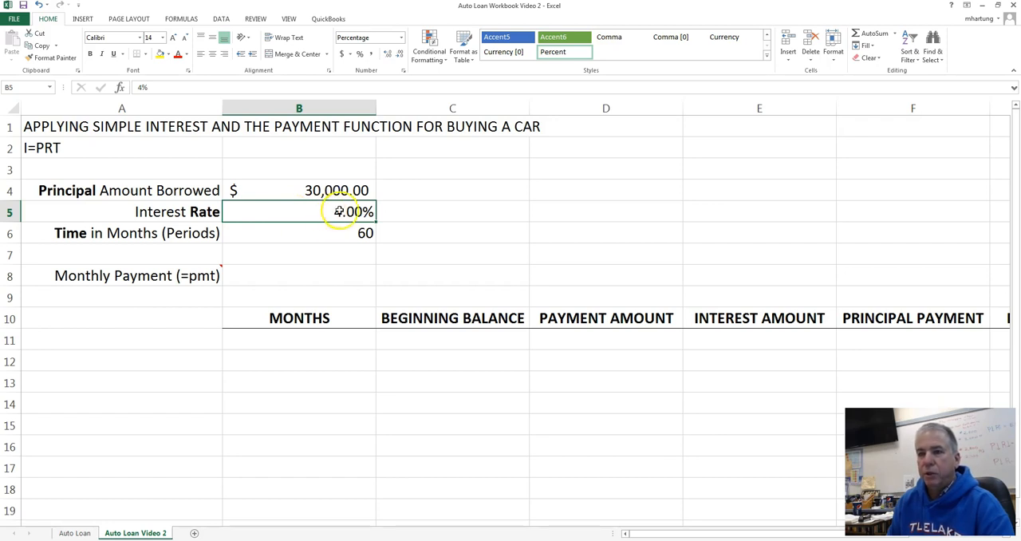
- Convert the annual interest rate in B5 to a monthly rate with the formula =.04/12
{"action": "left_click", "coordinate": [297, 192]}
{"action": "left_click_drag", "start_coordinate": [295, 195], "coordinate": [298, 271]}
{"action": "left_click", "coordinate": [303, 215]}
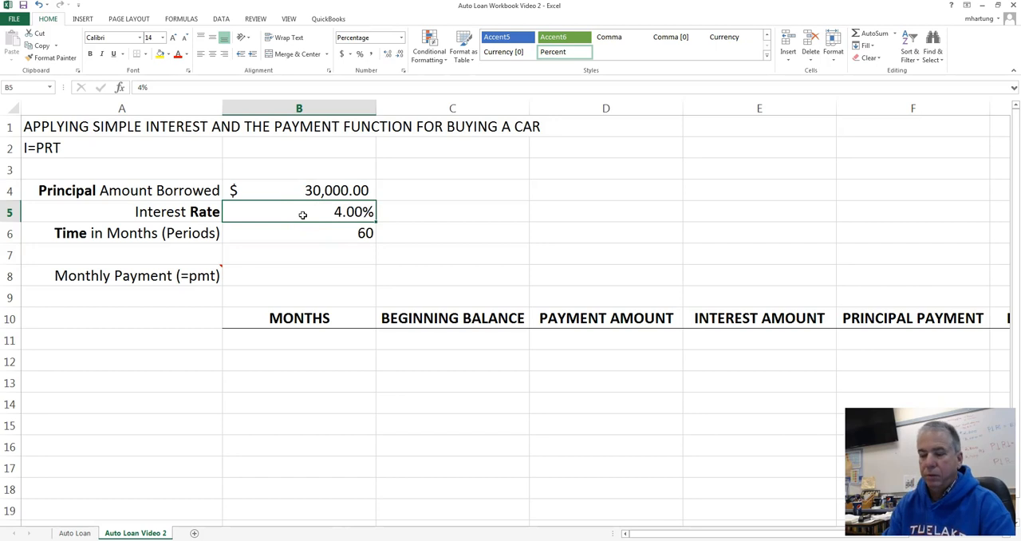
{"action": "type", "text": "="}
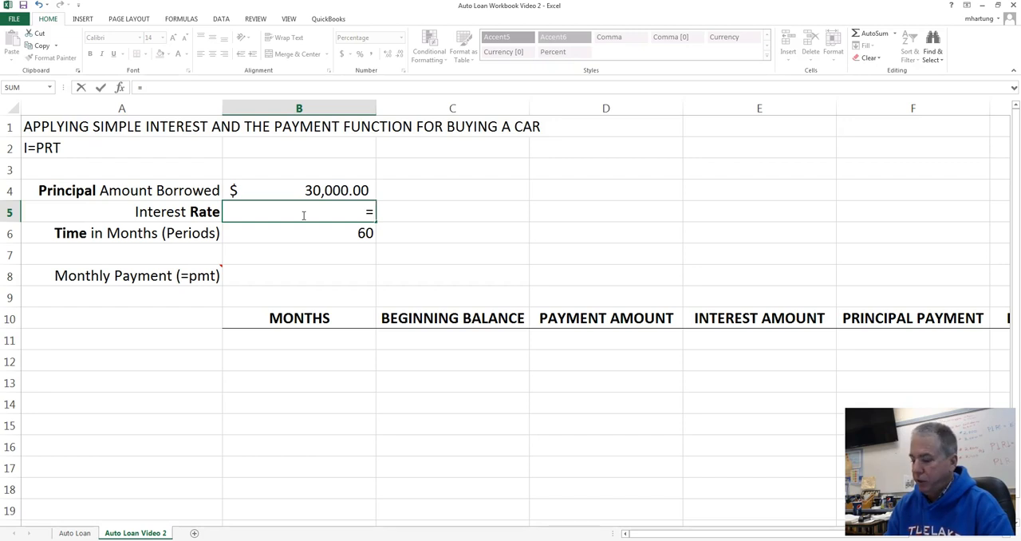
{"action": "type", "text": ".04/"}
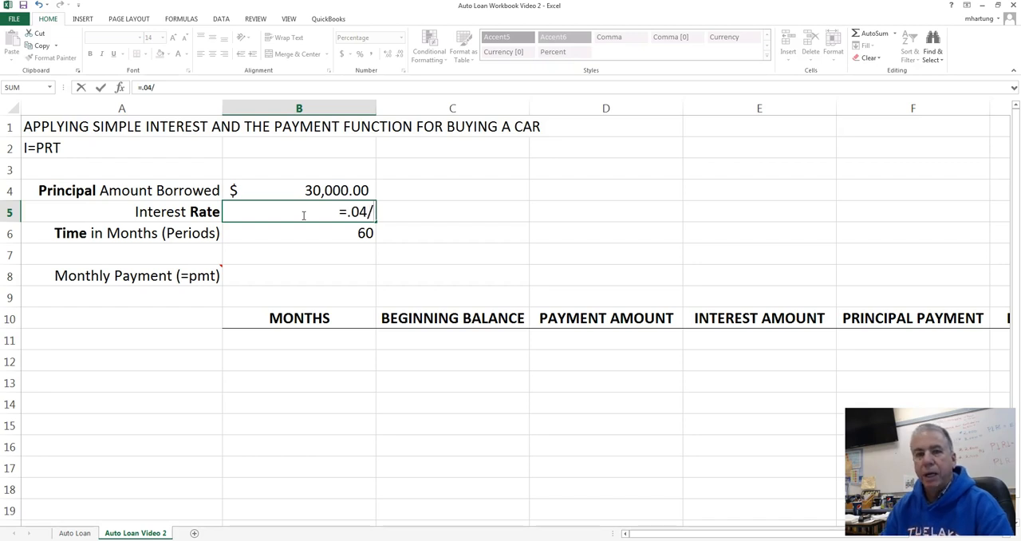
{"action": "type", "text": "12"}
{"action": "key", "text": "Return"}
- Re-enter the monthly rate formula =.04/12 in the Interest Rate cell
{"action": "left_click", "coordinate": [303, 215]}
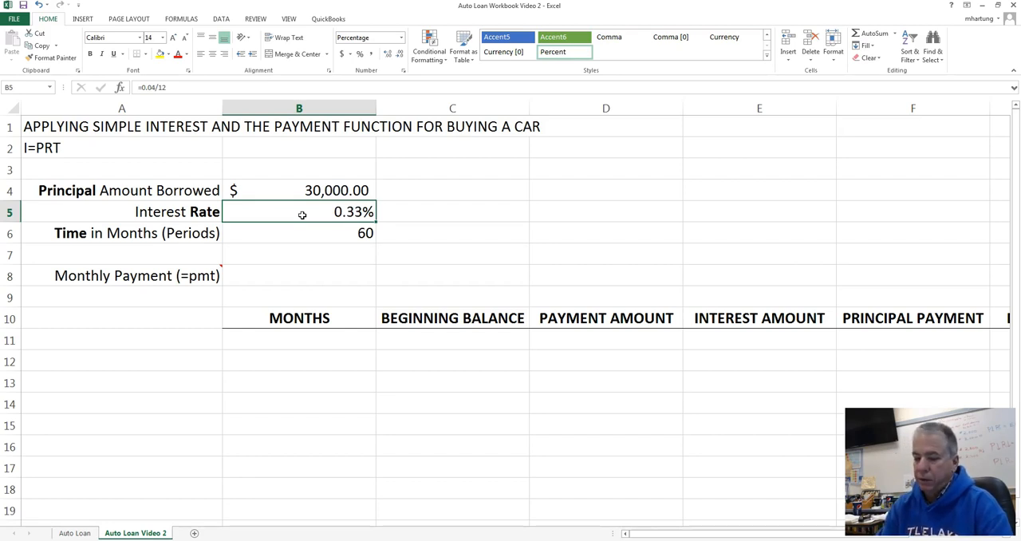
{"action": "type", "text": "="}
{"action": "type", "text": ".0"}
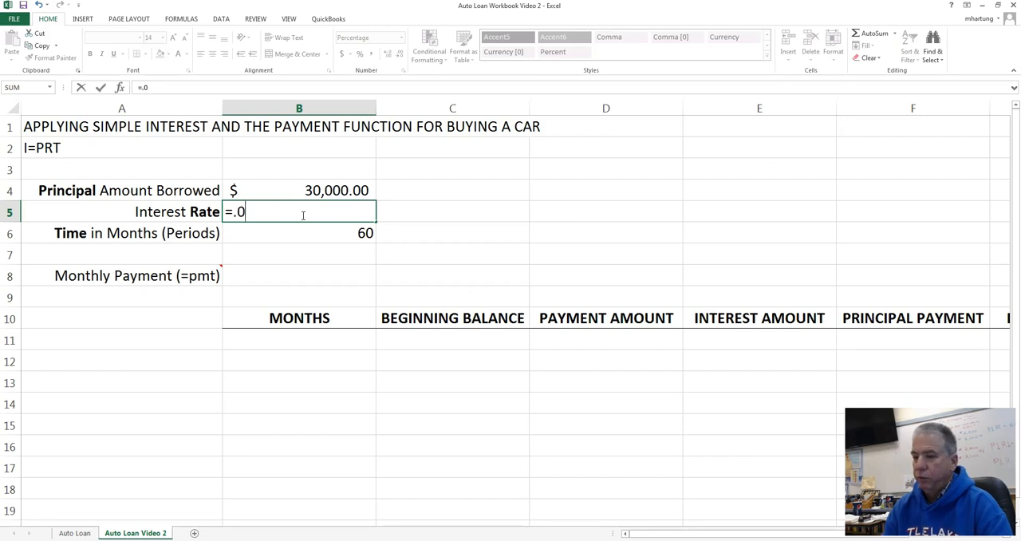
{"action": "type", "text": "4/"}
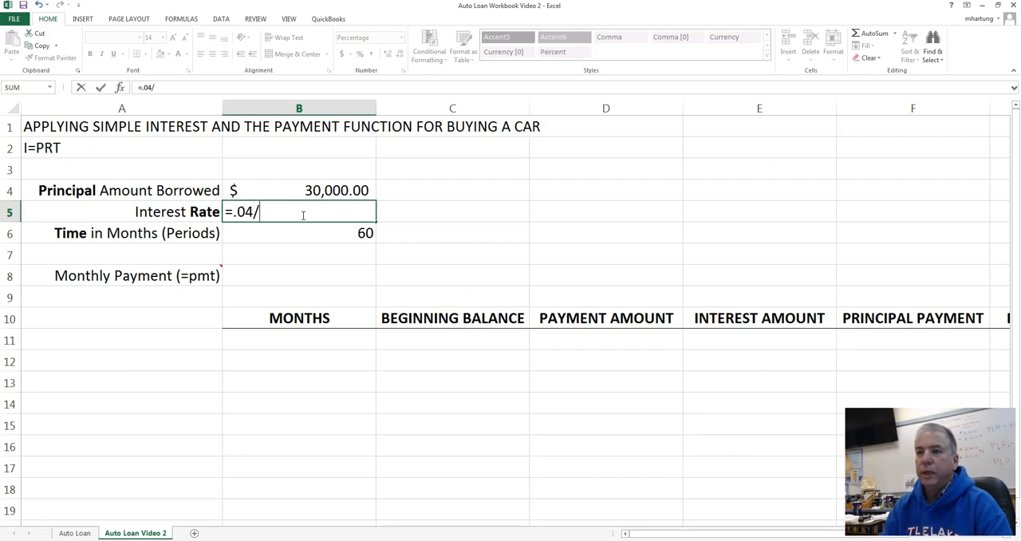
{"action": "type", "text": "12"}
{"action": "key", "text": "Return"}
{"action": "left_click", "coordinate": [302, 214]}
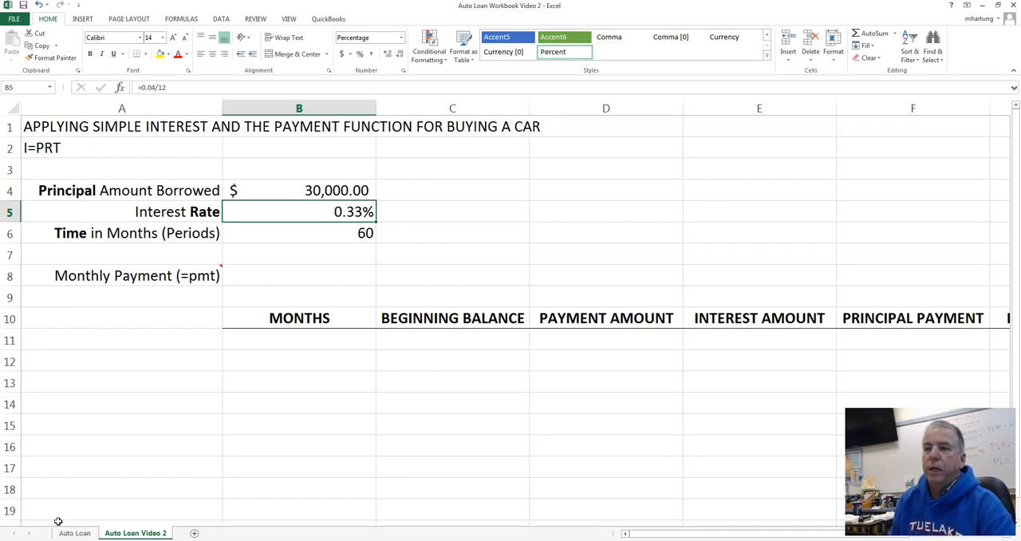
{"action": "left_click", "coordinate": [283, 191]}
{"action": "left_click", "coordinate": [295, 215]}
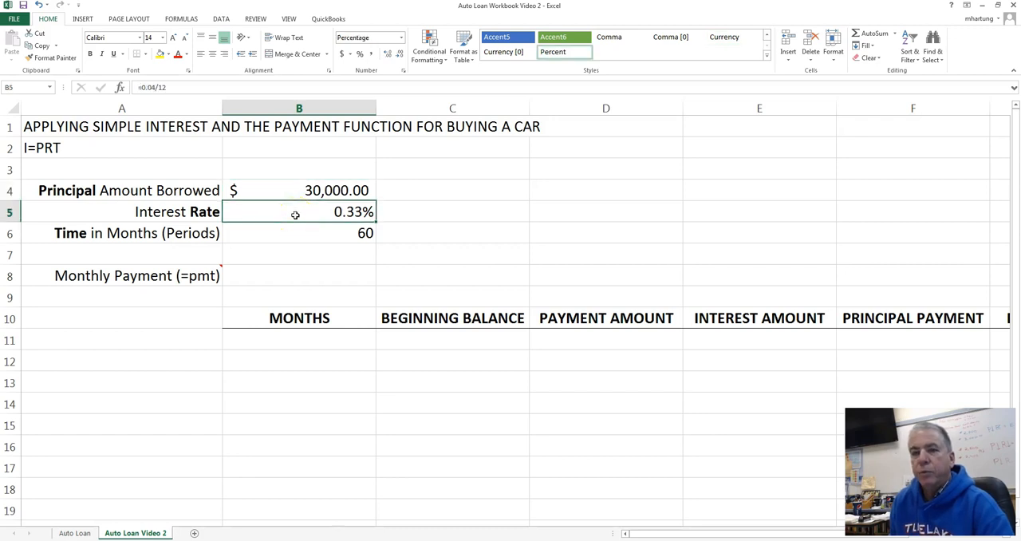
{"action": "left_click", "coordinate": [292, 235]}
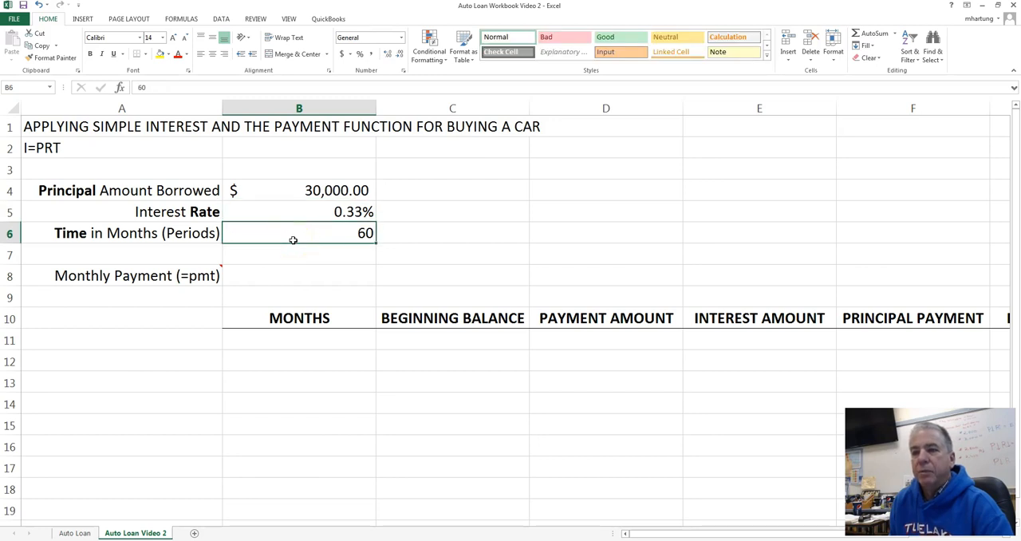
- Calculate the monthly payment in B8 with the formula =pmt(B5,B6,B4), referencing the rate, months and principal cells
{"action": "left_click", "coordinate": [292, 276]}
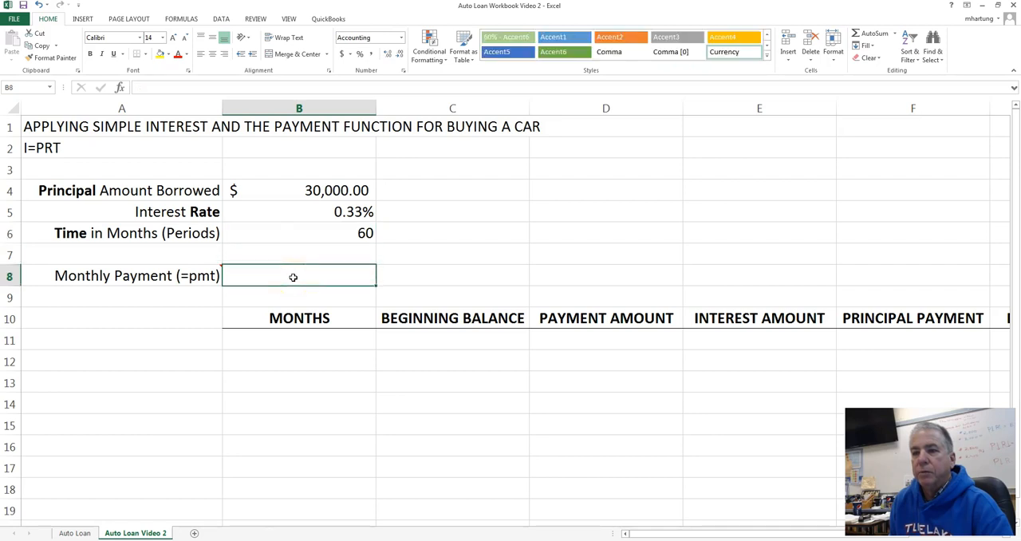
{"action": "scroll", "coordinate": [293, 277], "scroll_direction": "up", "scroll_amount": 1}
{"action": "type", "text": "="}
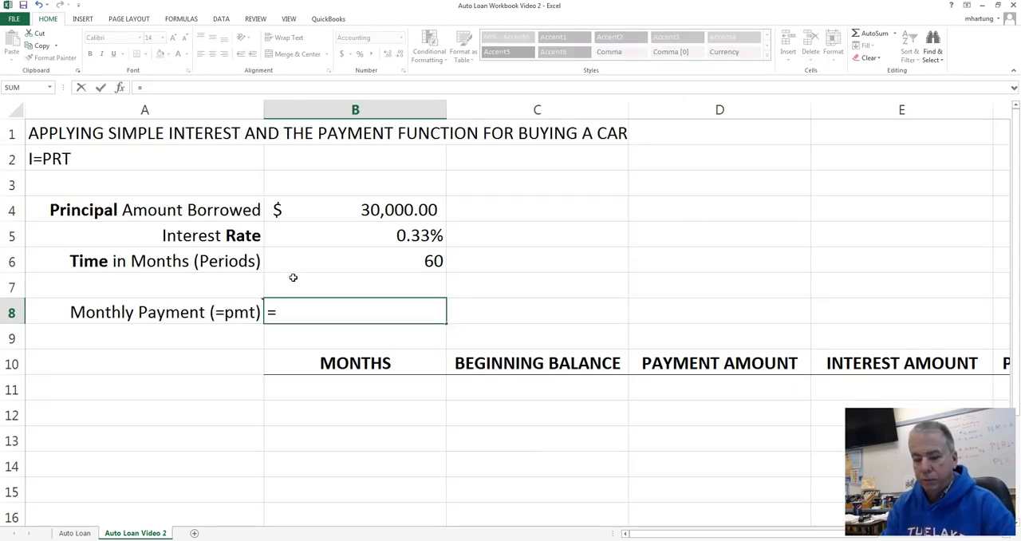
{"action": "type", "text": "pmt"}
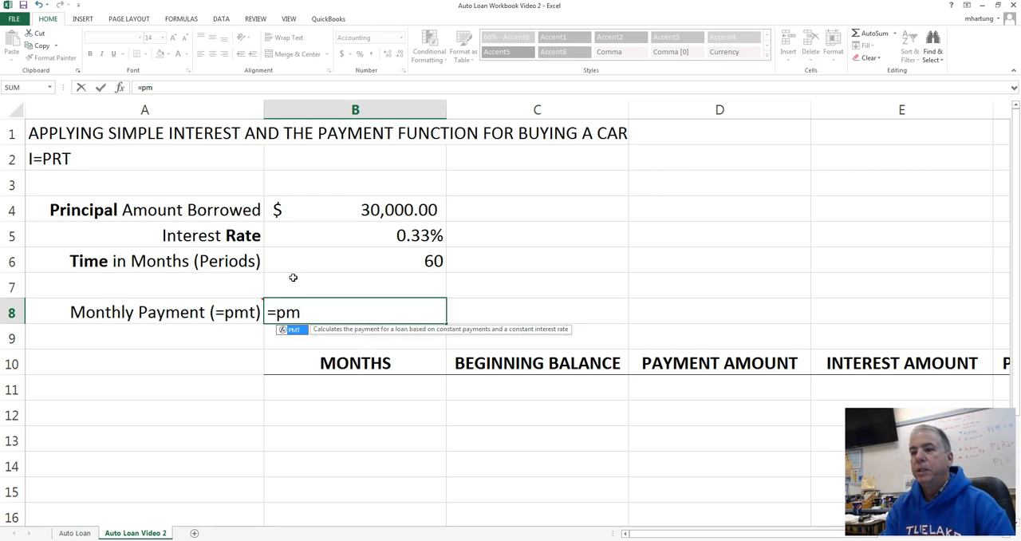
{"action": "type", "text": "("}
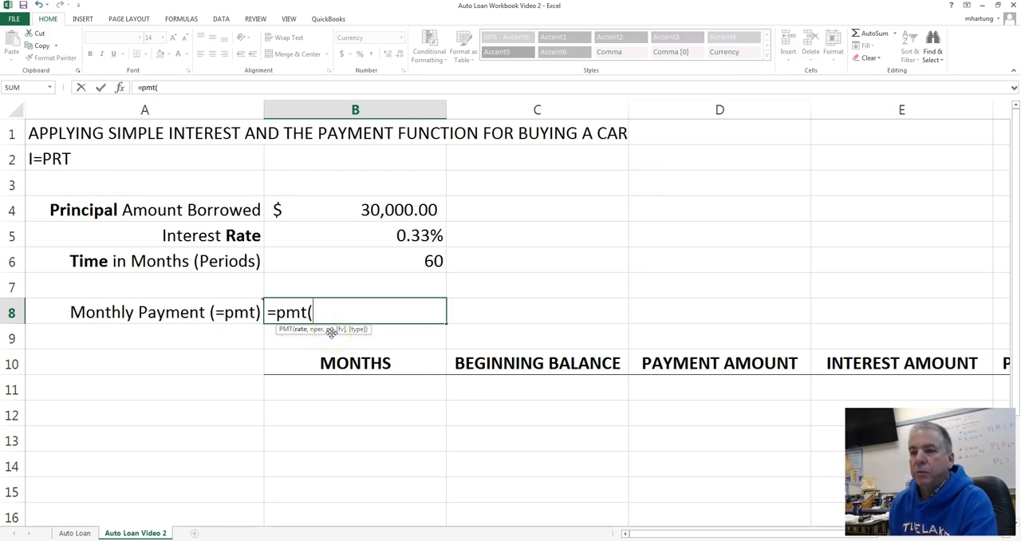
{"action": "left_click", "coordinate": [371, 236]}
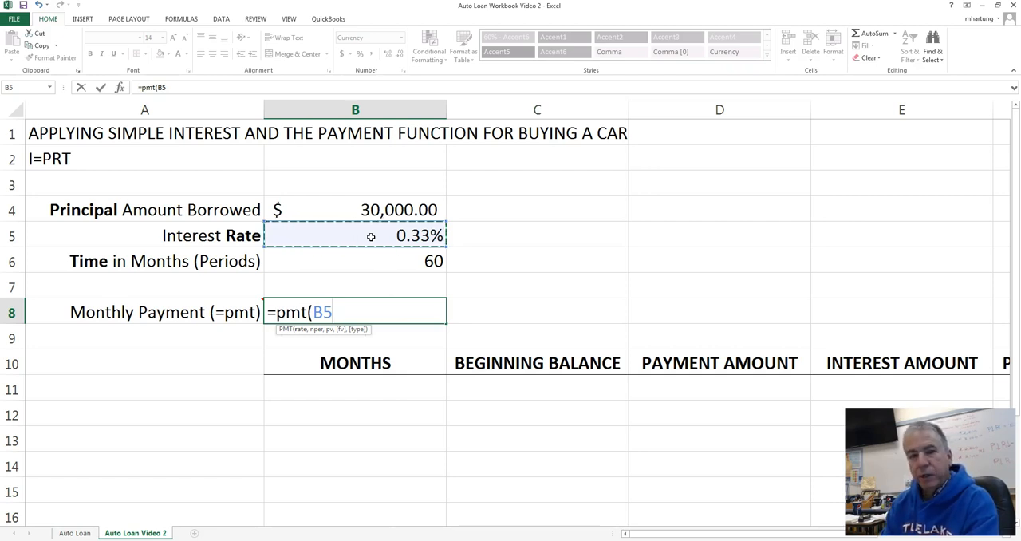
{"action": "type", "text": ","}
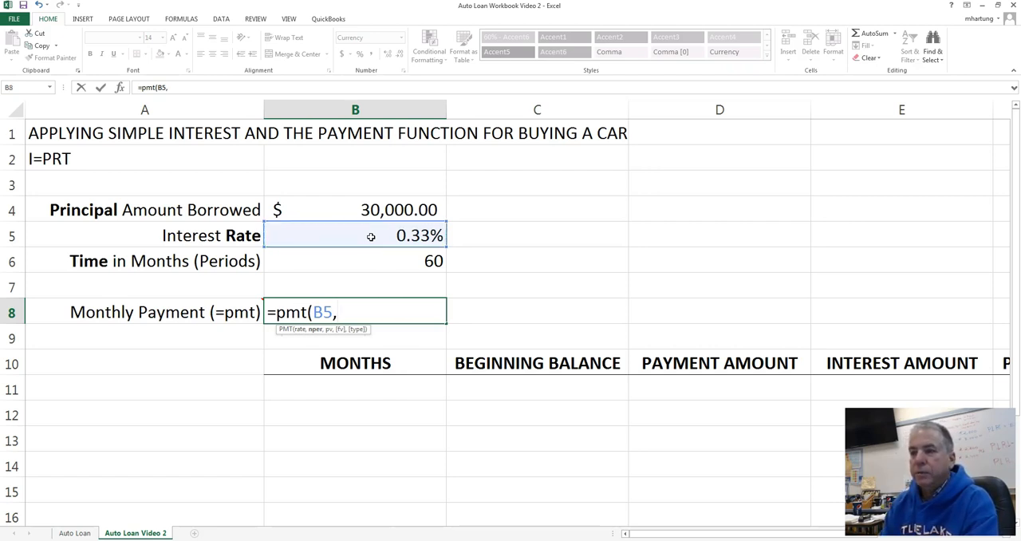
{"action": "left_click", "coordinate": [371, 241]}
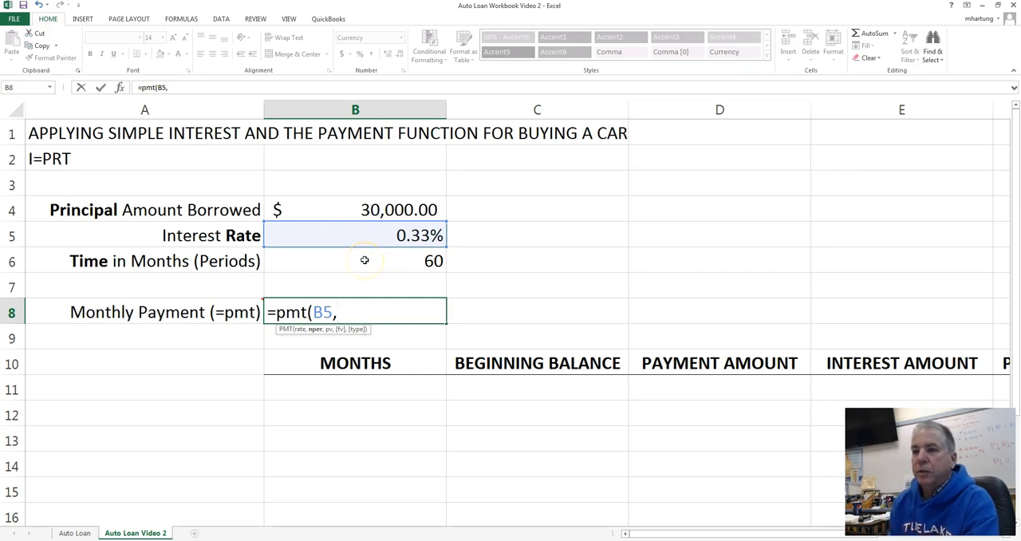
{"action": "left_click", "coordinate": [364, 259]}
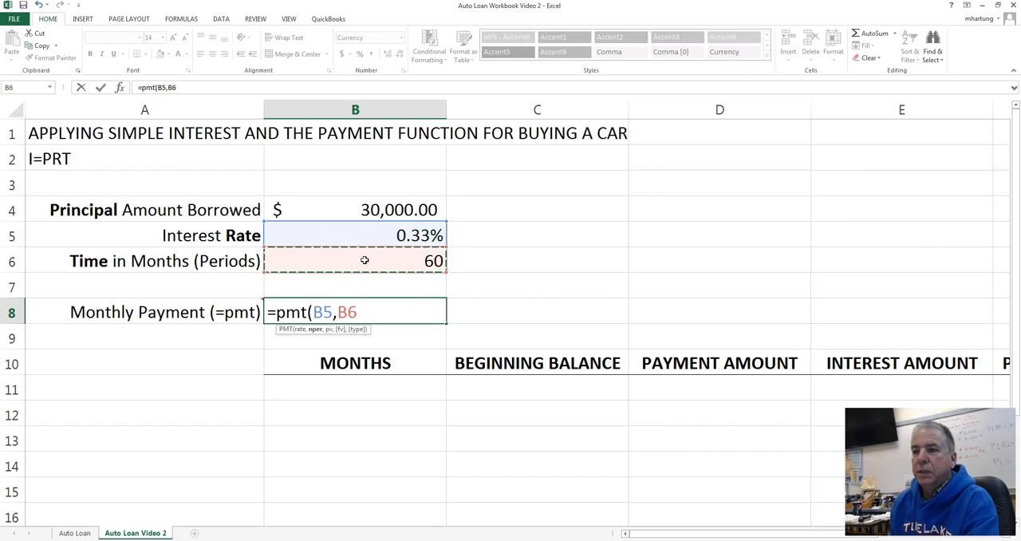
{"action": "type", "text": ","}
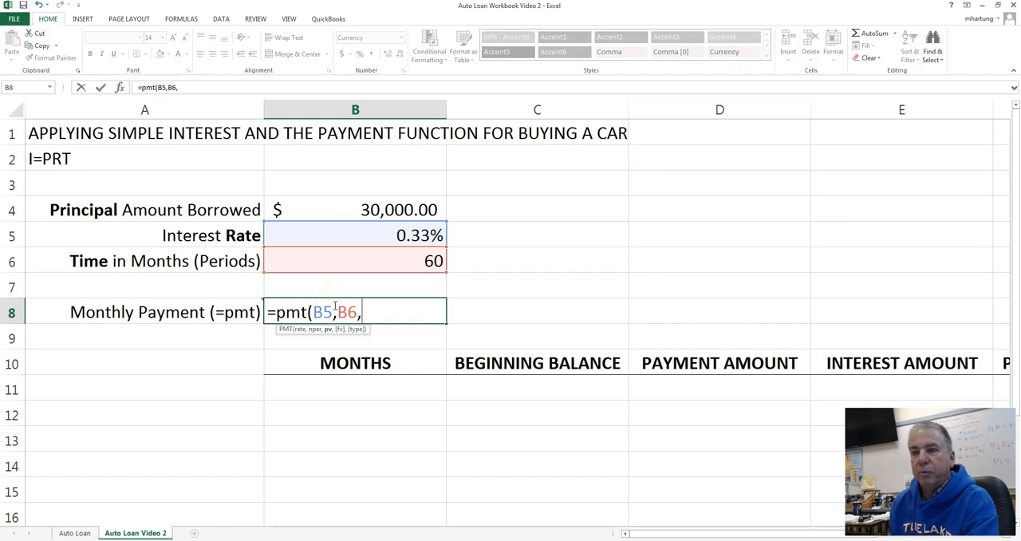
{"action": "left_click", "coordinate": [348, 211]}
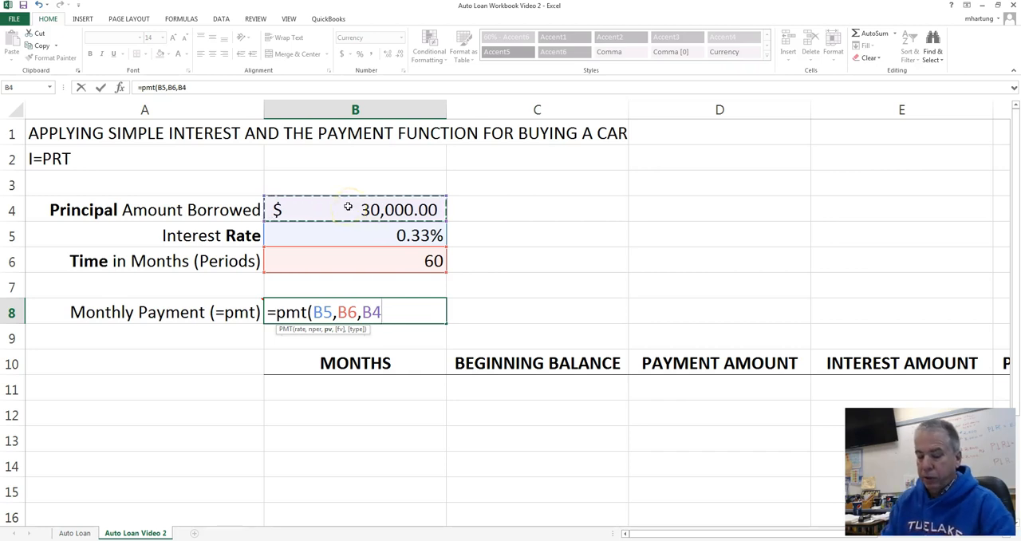
{"action": "type", "text": ")"}
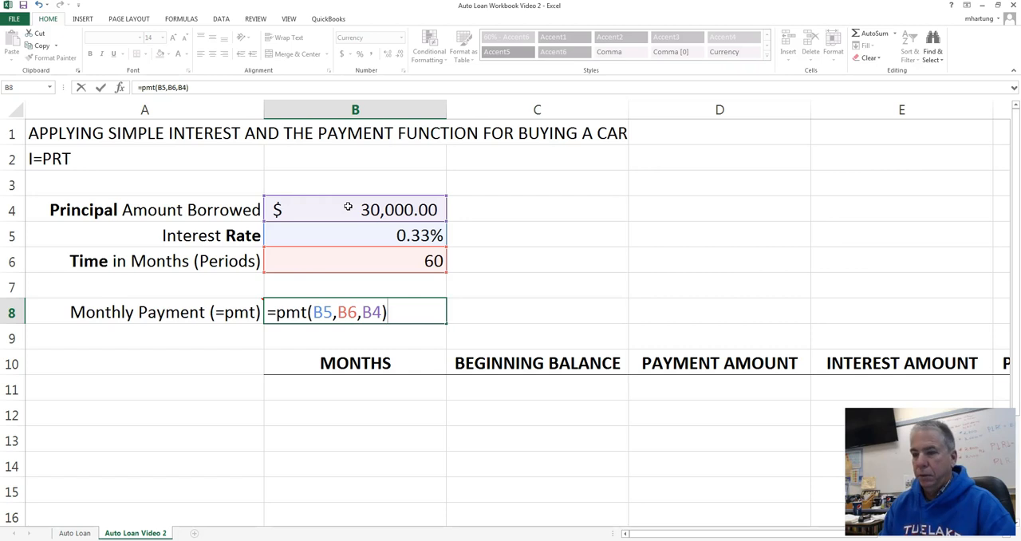
{"action": "key", "text": "Return"}
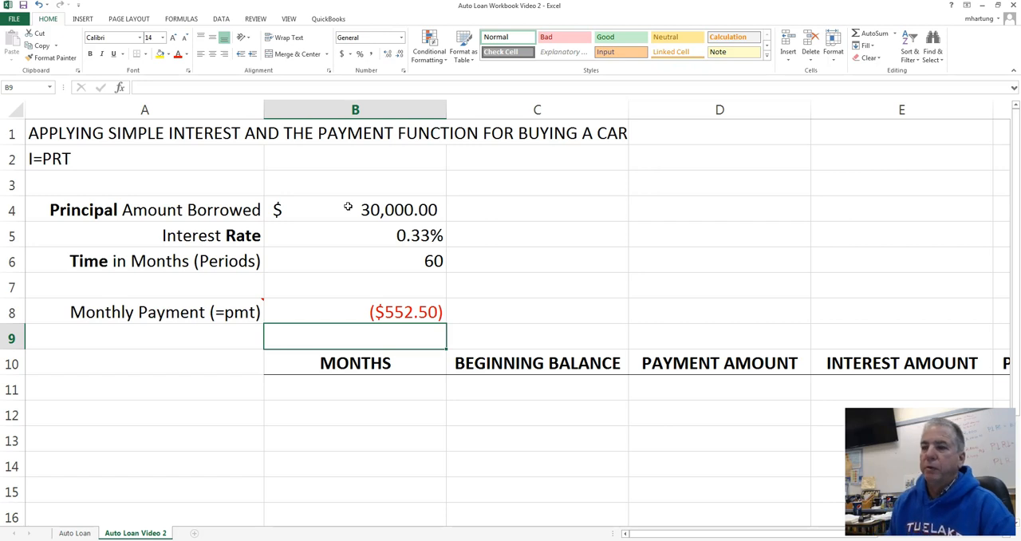
- Edit the PMT formula in B8 to use the negative principal, -B4, as the present value argument
{"action": "left_click", "coordinate": [370, 312]}
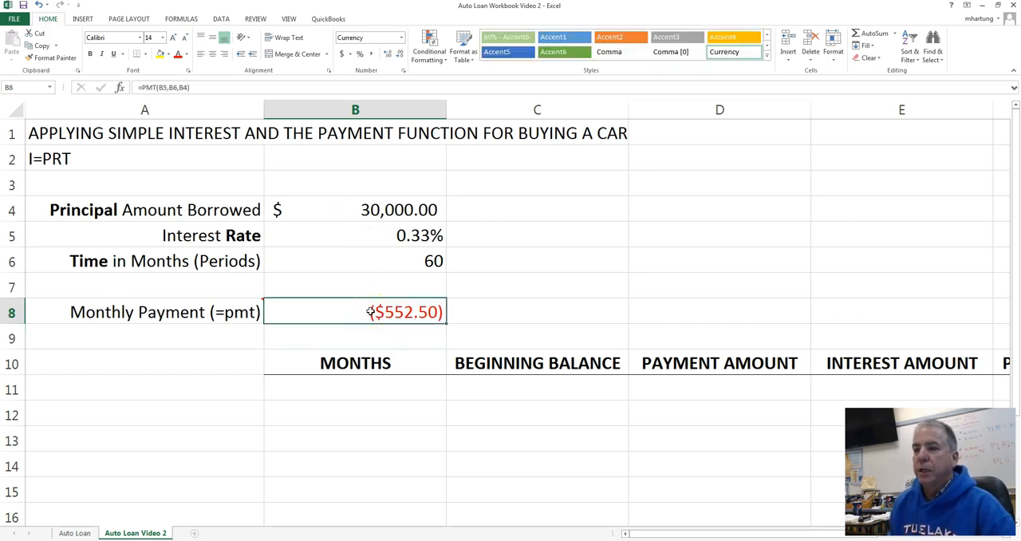
{"action": "double_click", "coordinate": [370, 312]}
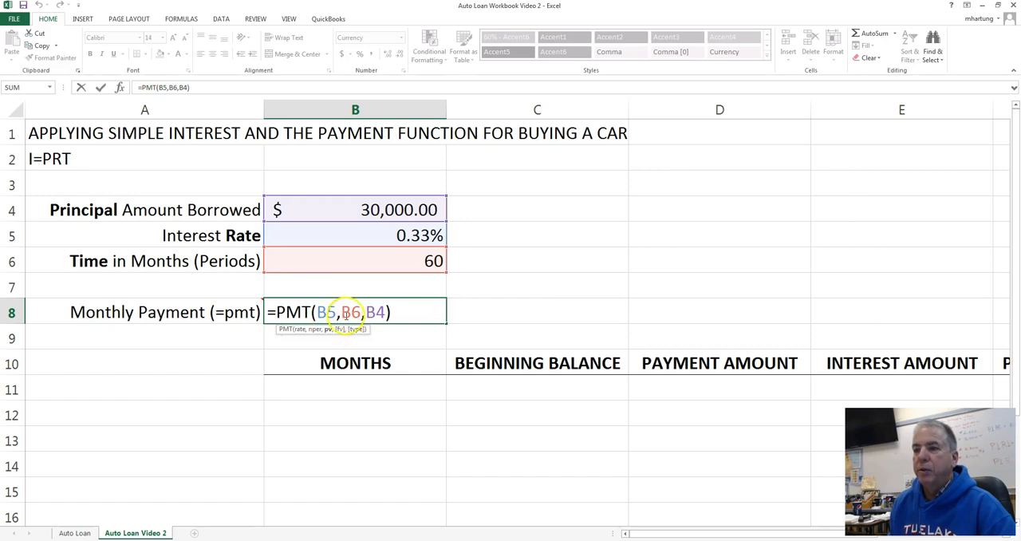
{"action": "left_click", "coordinate": [368, 313]}
{"action": "type", "text": "-"}
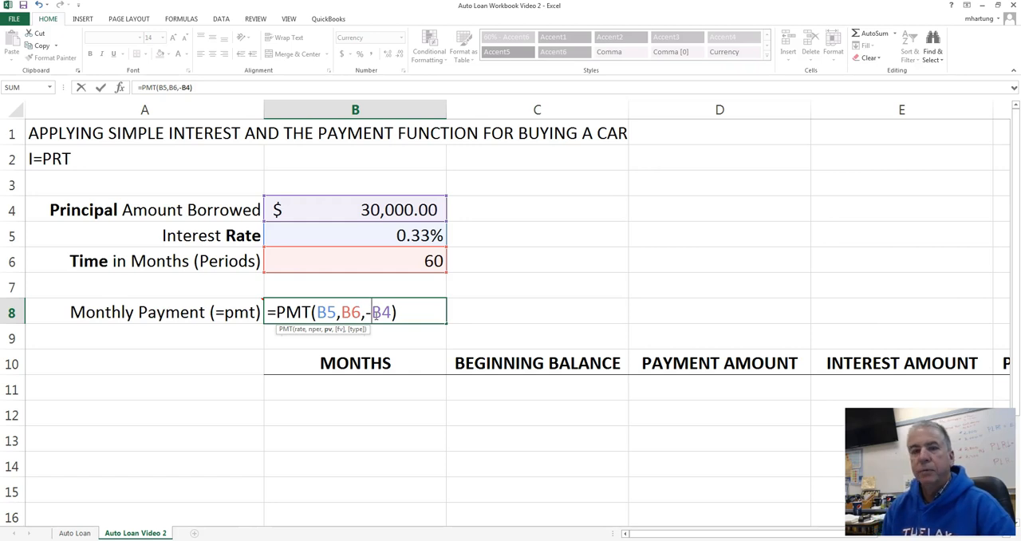
{"action": "key", "text": "Return"}
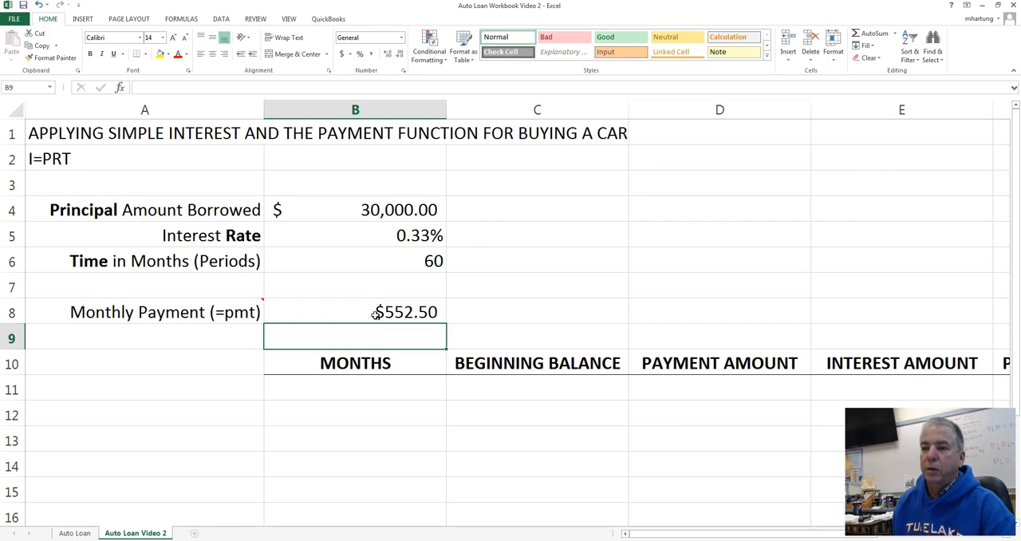
- Re-enter the whole monthly payment formula in B8 as =pmt(B5,B6,-B4)
{"action": "left_click", "coordinate": [377, 314]}
{"action": "type", "text": "="}
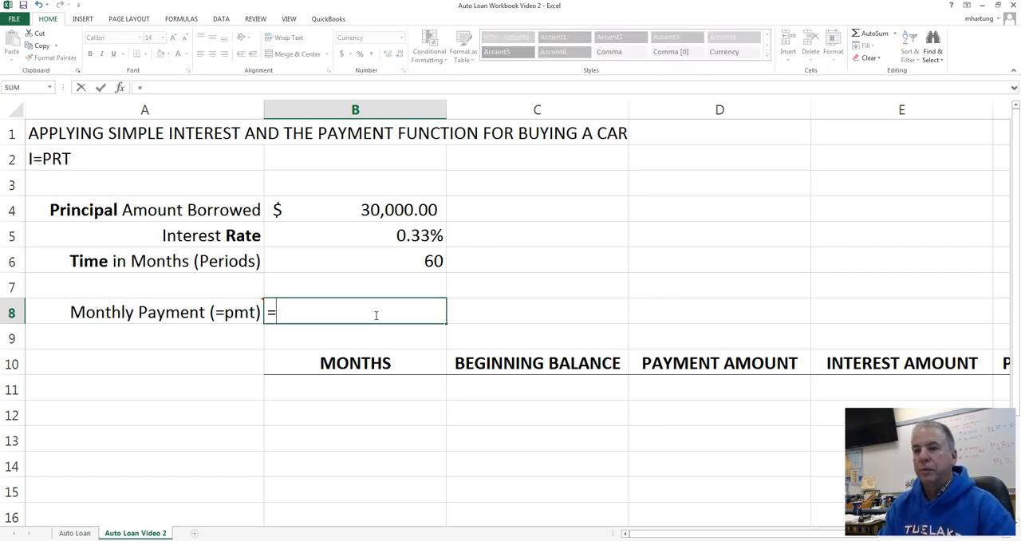
{"action": "type", "text": "pmt"}
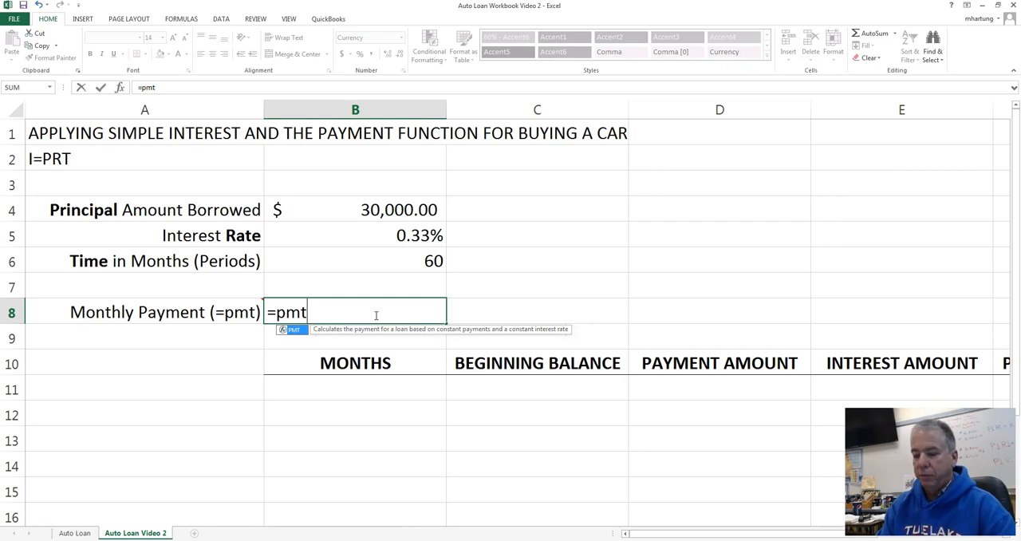
{"action": "type", "text": "("}
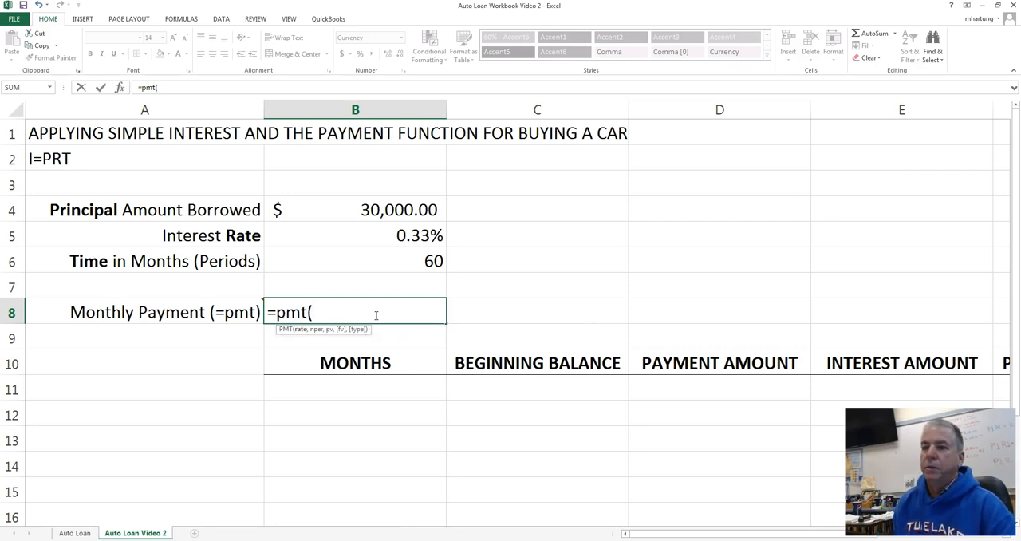
{"action": "left_click", "coordinate": [375, 236]}
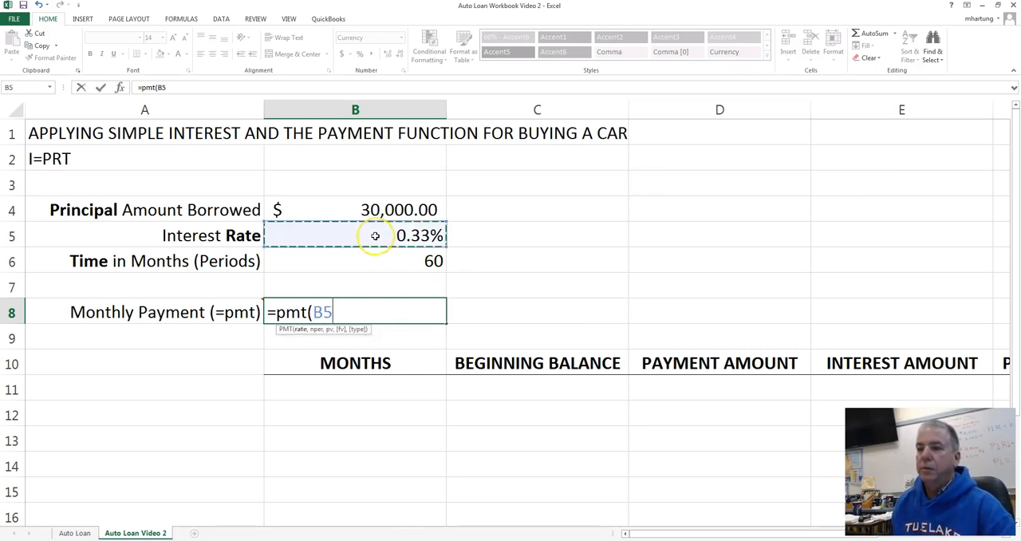
{"action": "type", "text": ","}
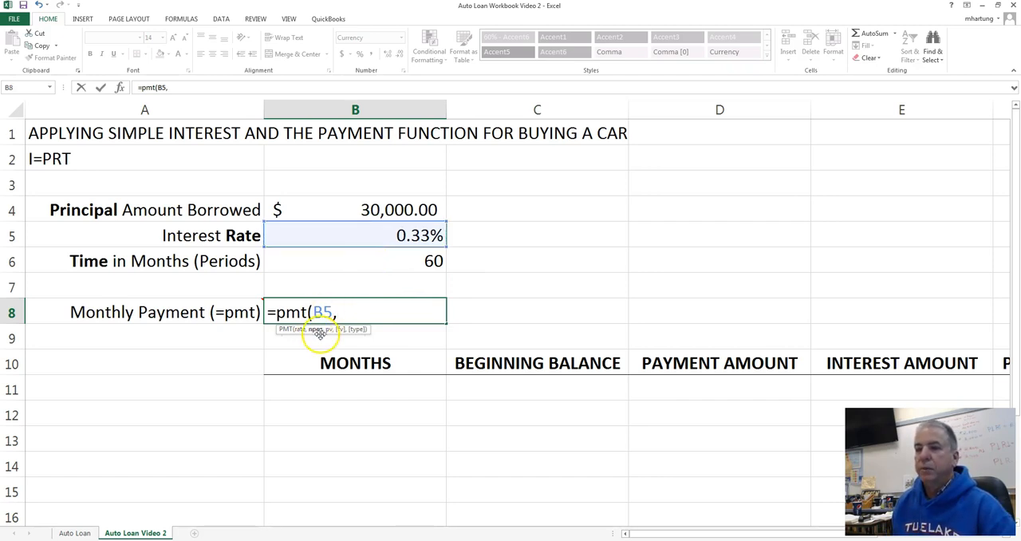
{"action": "left_click", "coordinate": [366, 260]}
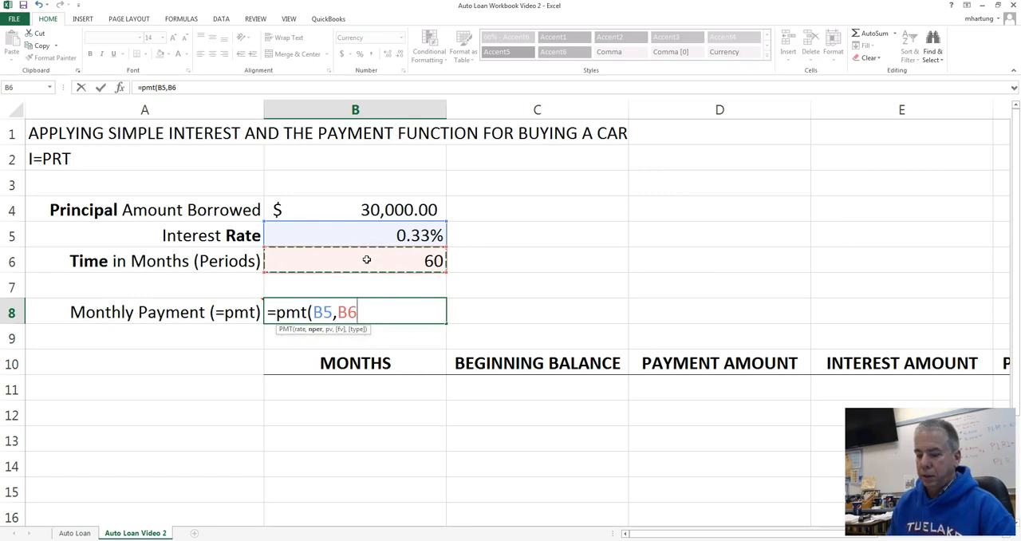
{"action": "type", "text": ","}
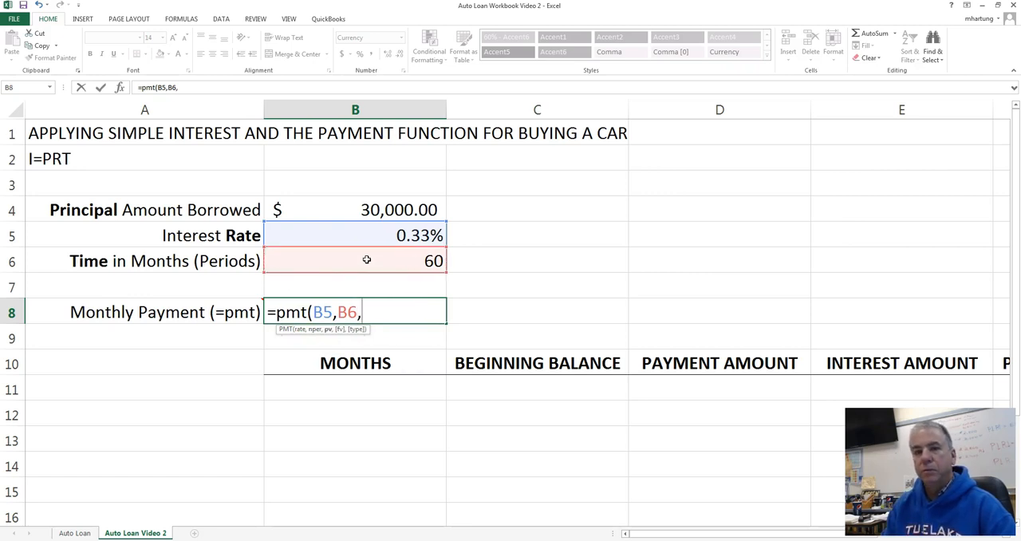
{"action": "type", "text": "-"}
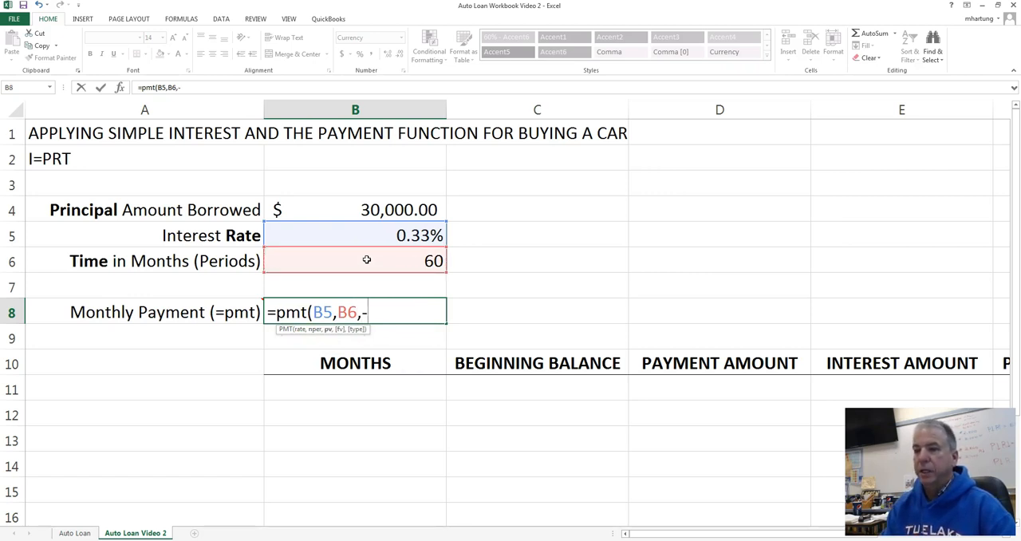
{"action": "left_click", "coordinate": [363, 209]}
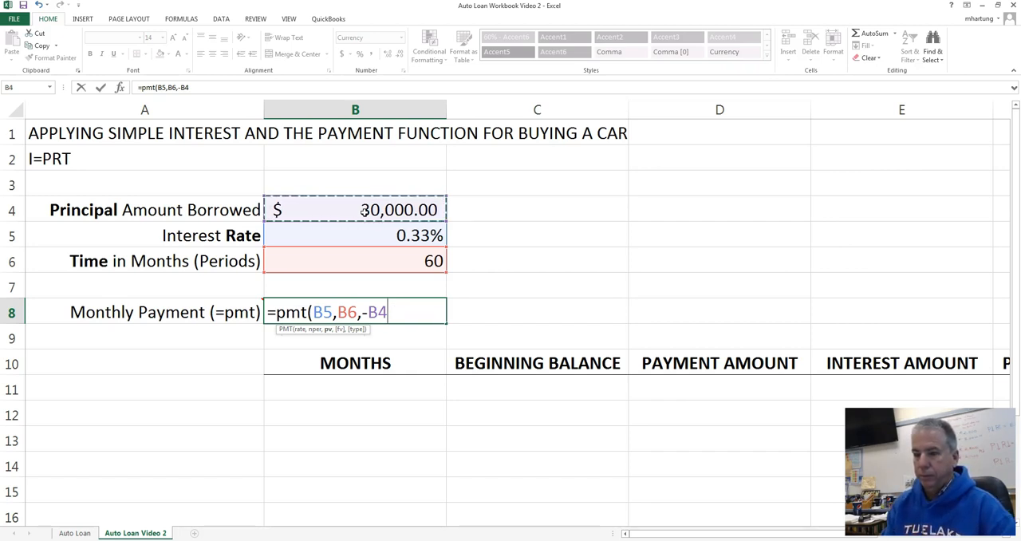
{"action": "type", "text": ")"}
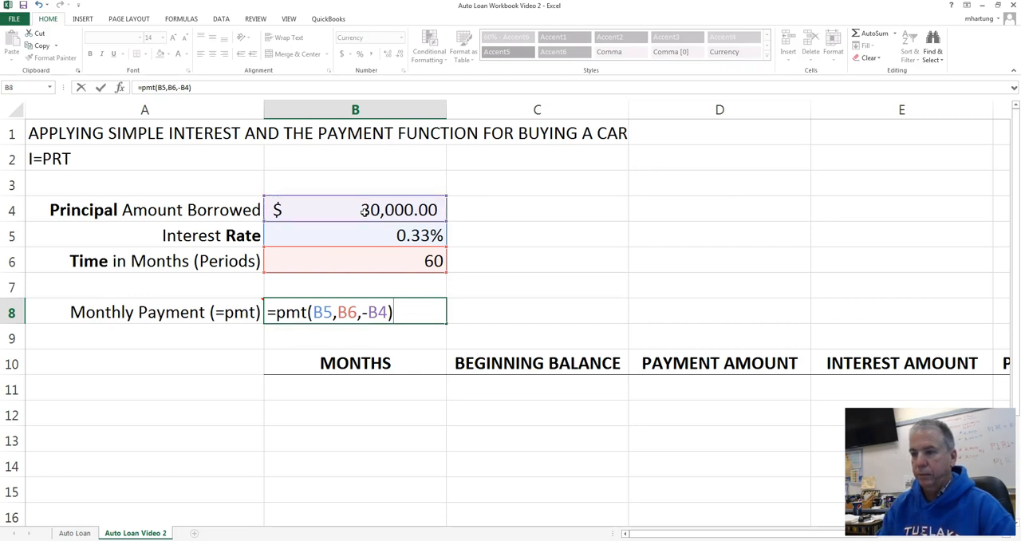
{"action": "key", "text": "Return"}
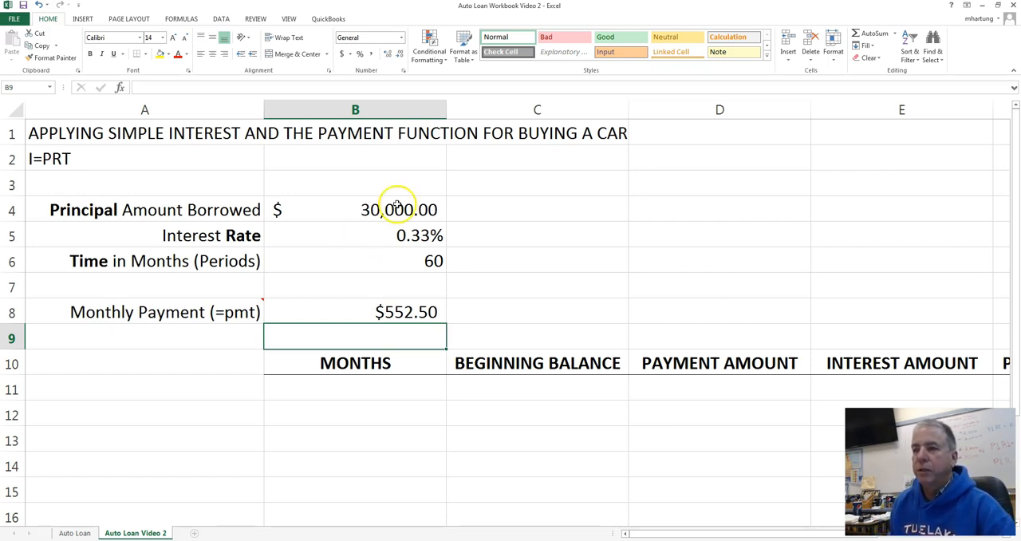
- Set the principal amount borrowed in B4 to 35000 and select the monthly payment cell to check its recalculation
{"action": "left_click", "coordinate": [344, 210]}
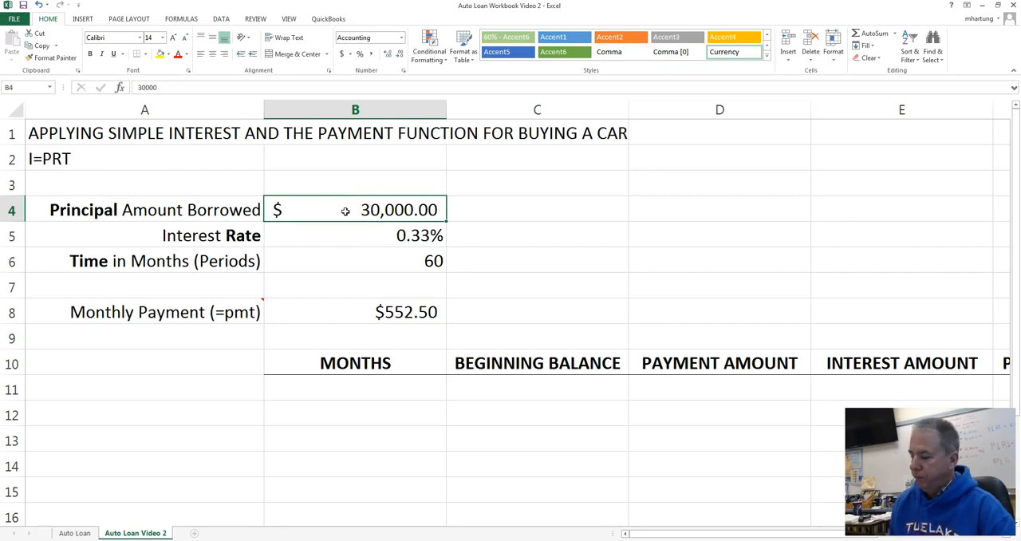
{"action": "type", "text": "35,000"}
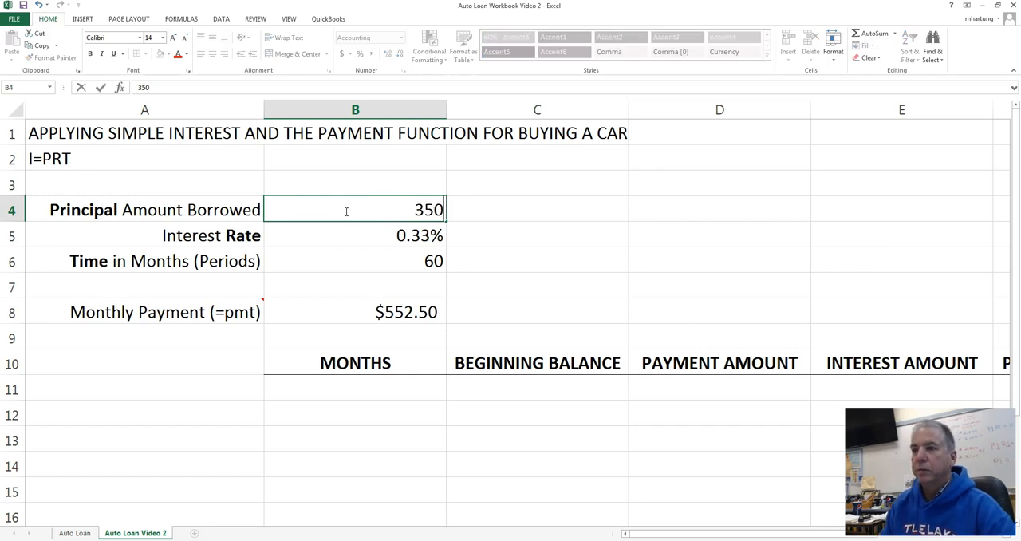
{"action": "key", "text": "Return"}
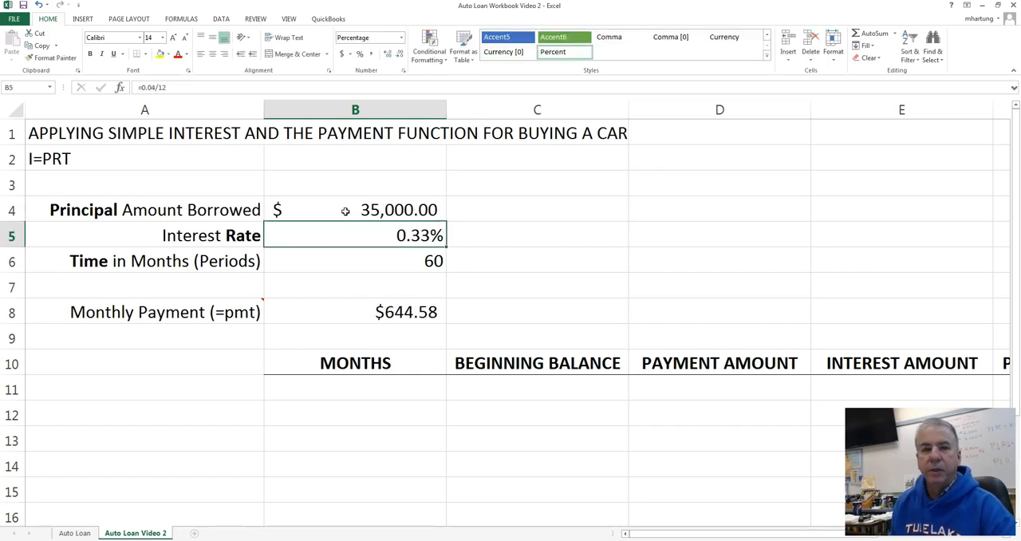
{"action": "left_click", "coordinate": [406, 312]}
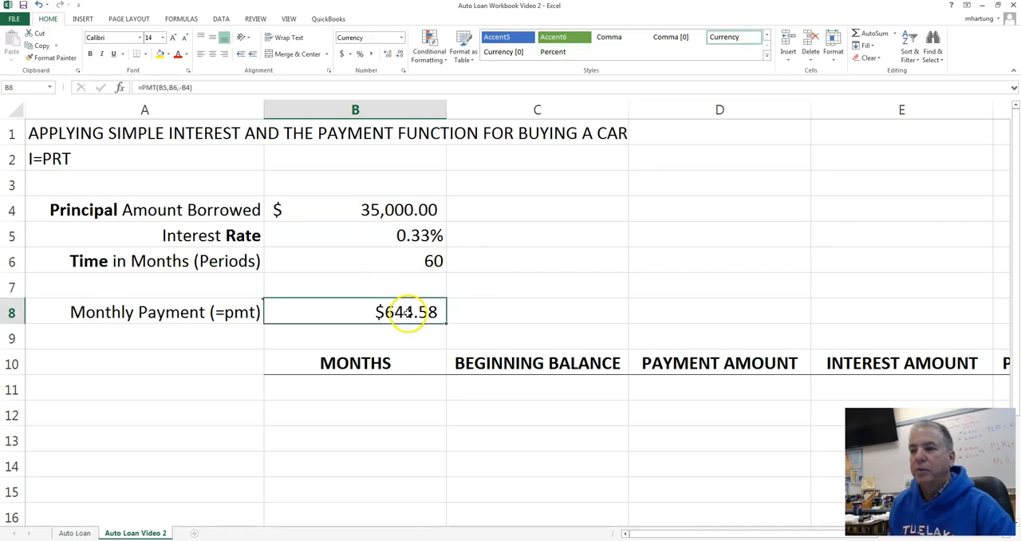
- Set the loan term in B6 to 72 months
{"action": "left_click", "coordinate": [370, 265]}
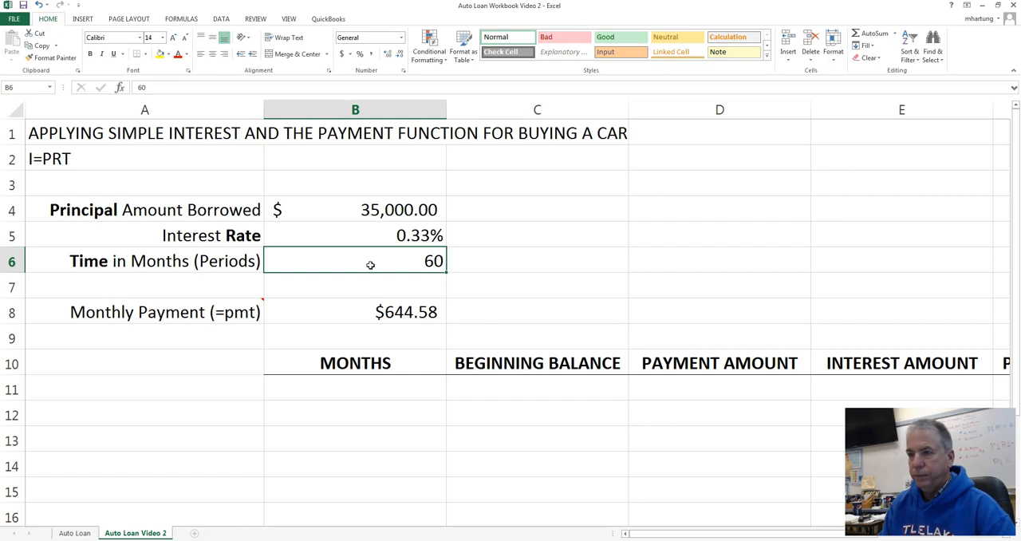
{"action": "type", "text": "72"}
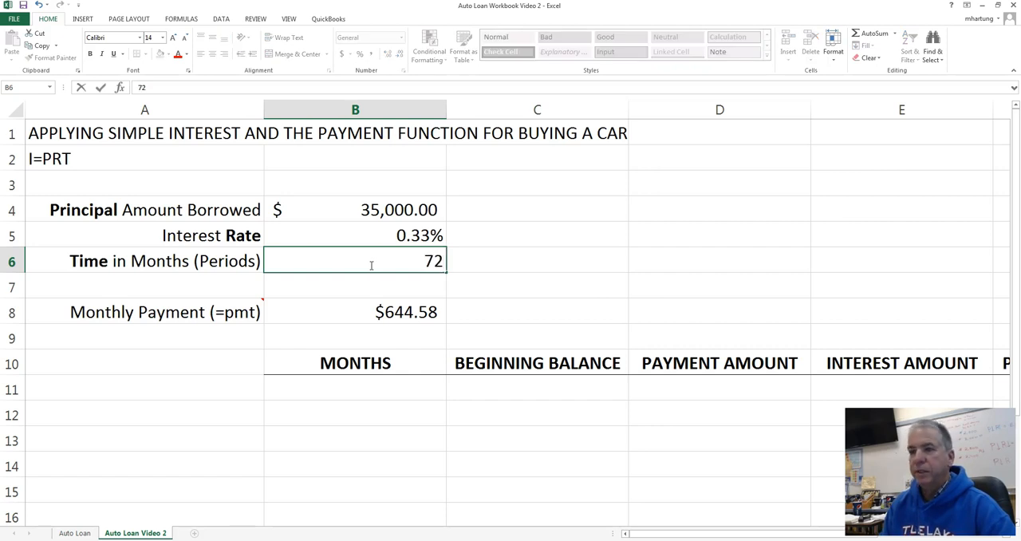
{"action": "key", "text": "Return"}
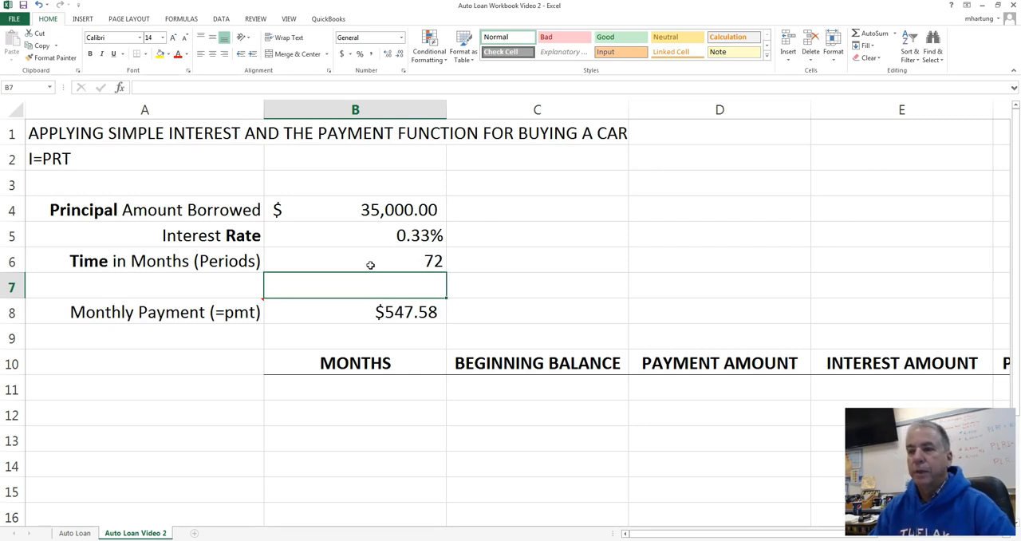
- Change the interest rate formula in B5 to use a 2% annual rate, =0.02/12
{"action": "left_click", "coordinate": [369, 235]}
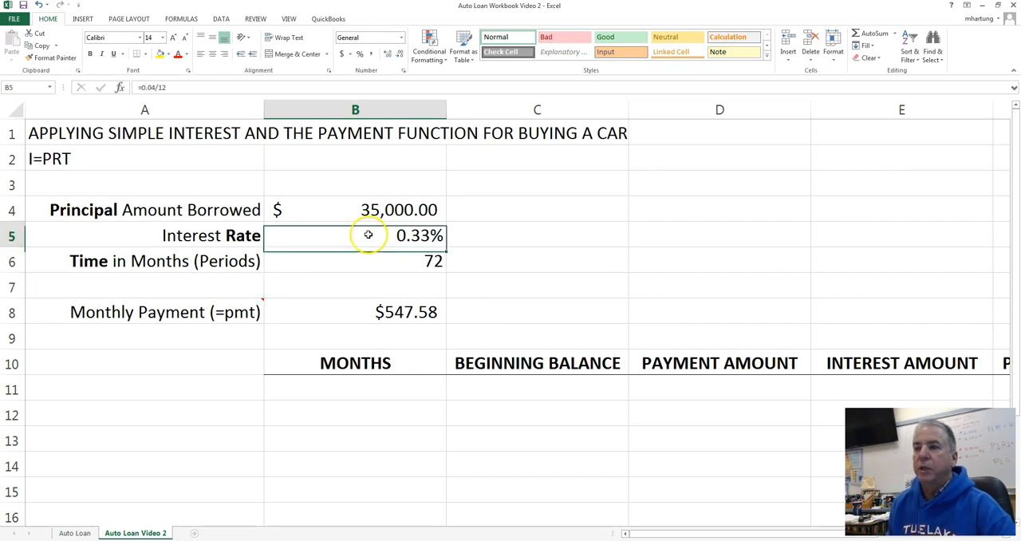
{"action": "double_click", "coordinate": [368, 235]}
{"action": "left_click", "coordinate": [307, 232]}
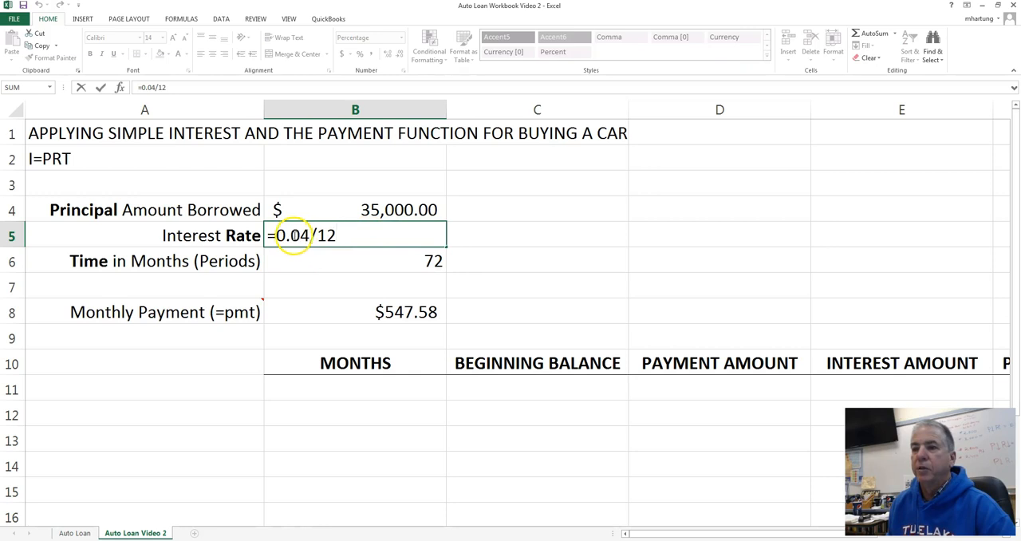
{"action": "key", "text": "BackSpace"}
{"action": "type", "text": "2"}
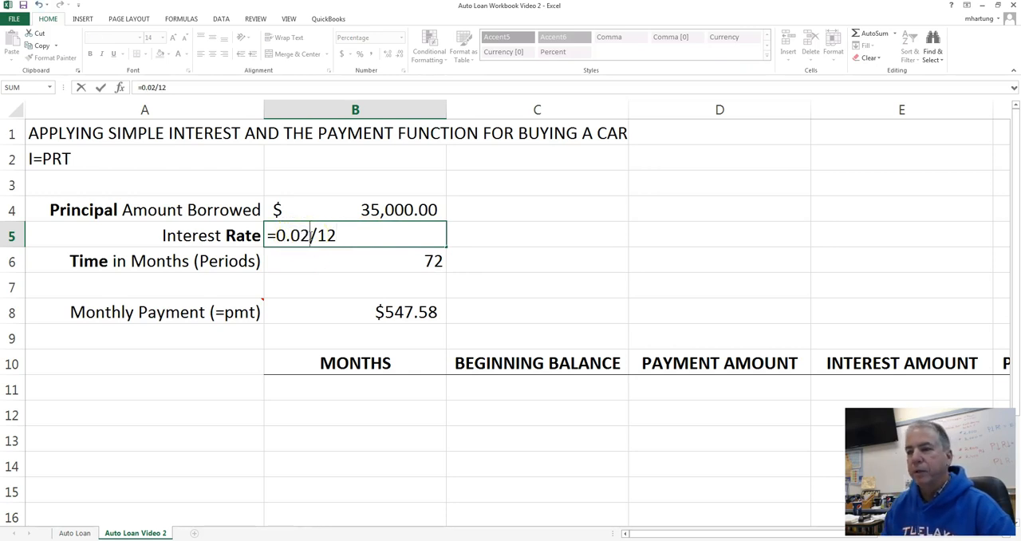
{"action": "key", "text": "Return"}
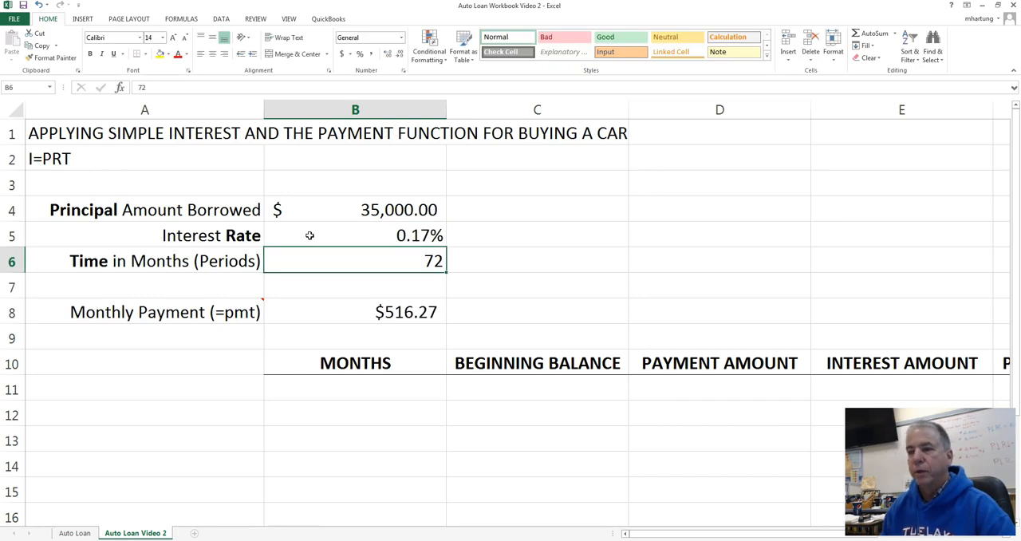
- Enter the loan term in B6 as the formula =12*3 and select the loan input cells B4:B6
{"action": "left_click", "coordinate": [391, 259]}
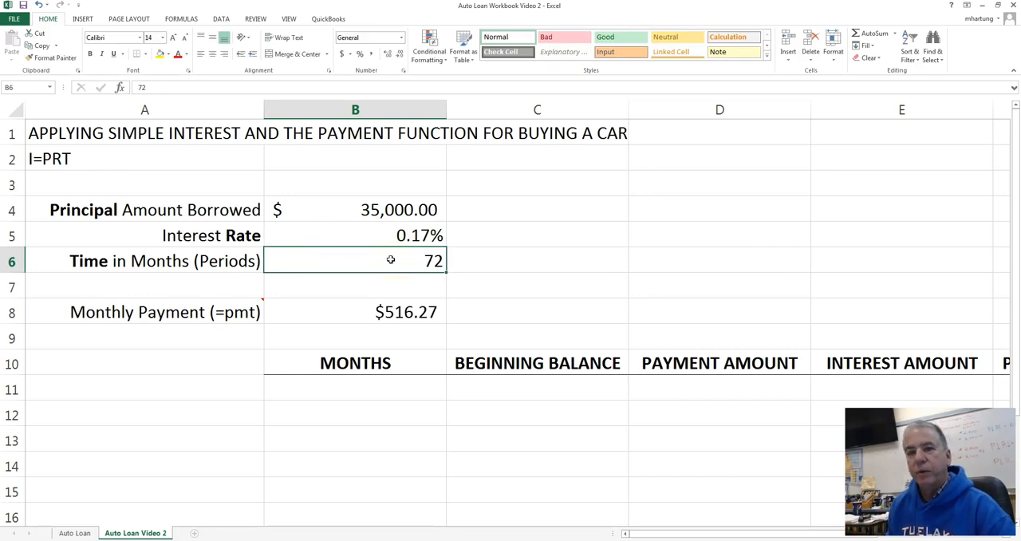
{"action": "type", "text": "="}
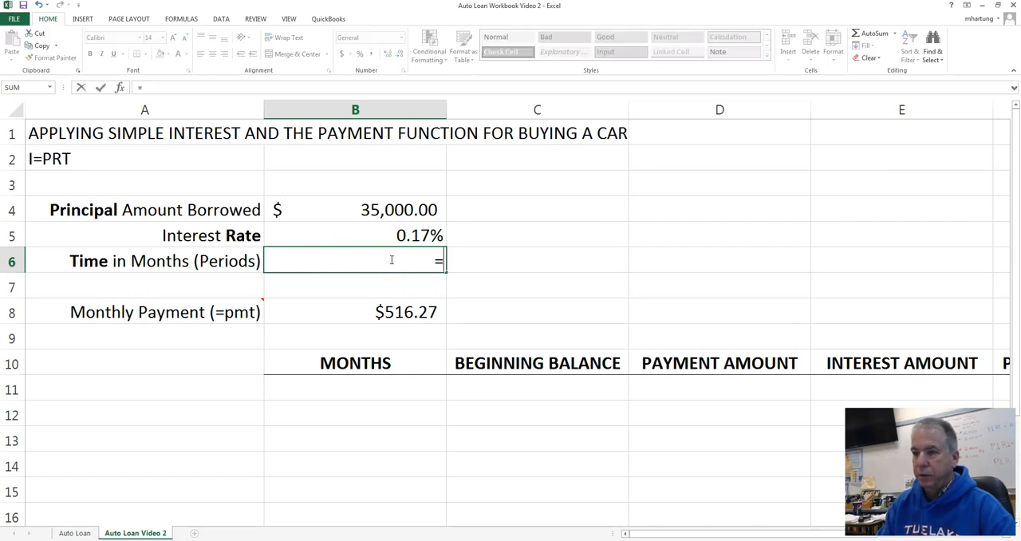
{"action": "type", "text": "12"}
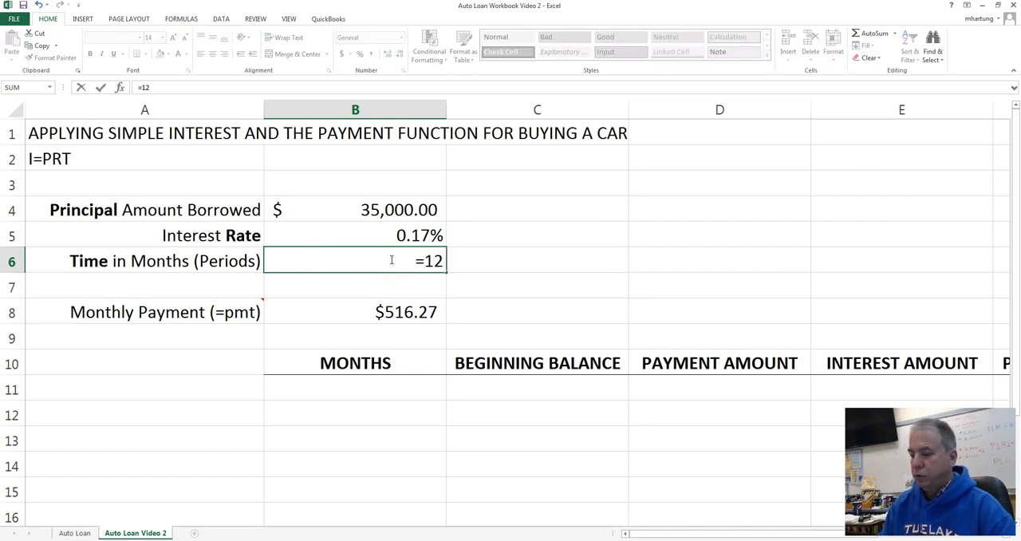
{"action": "type", "text": "*"}
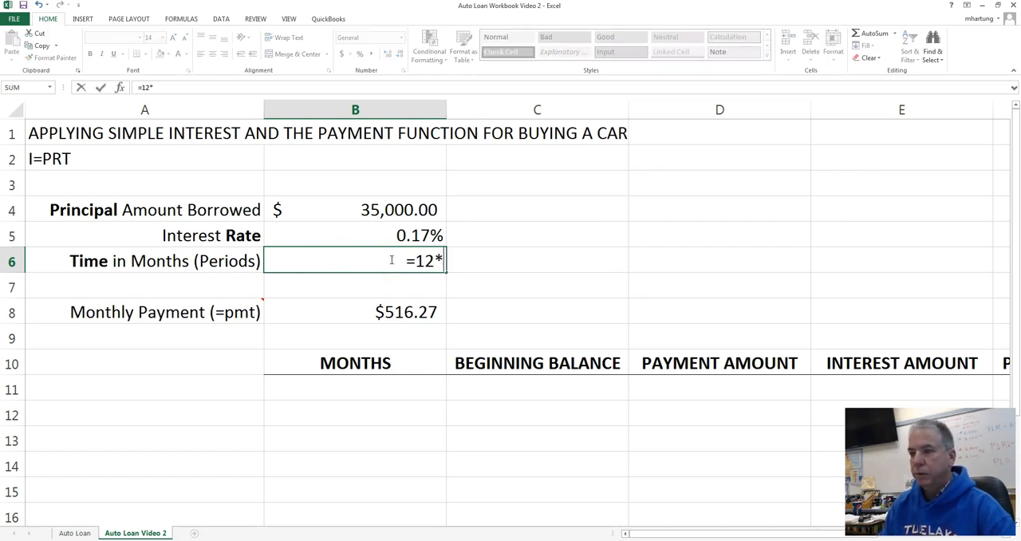
{"action": "type", "text": "3"}
{"action": "key", "text": "Return"}
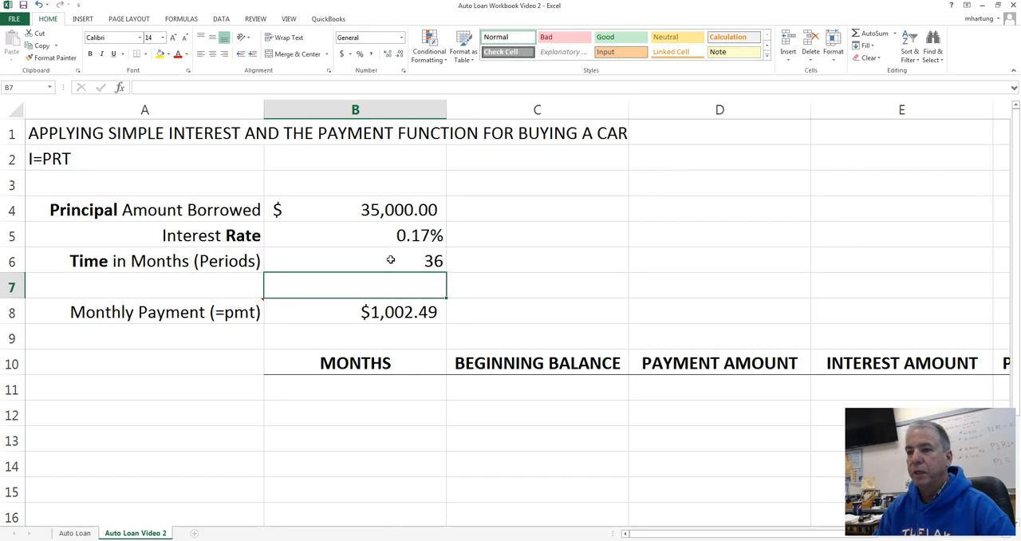
{"action": "left_click", "coordinate": [359, 207]}
{"action": "left_click_drag", "start_coordinate": [358, 207], "coordinate": [342, 264]}
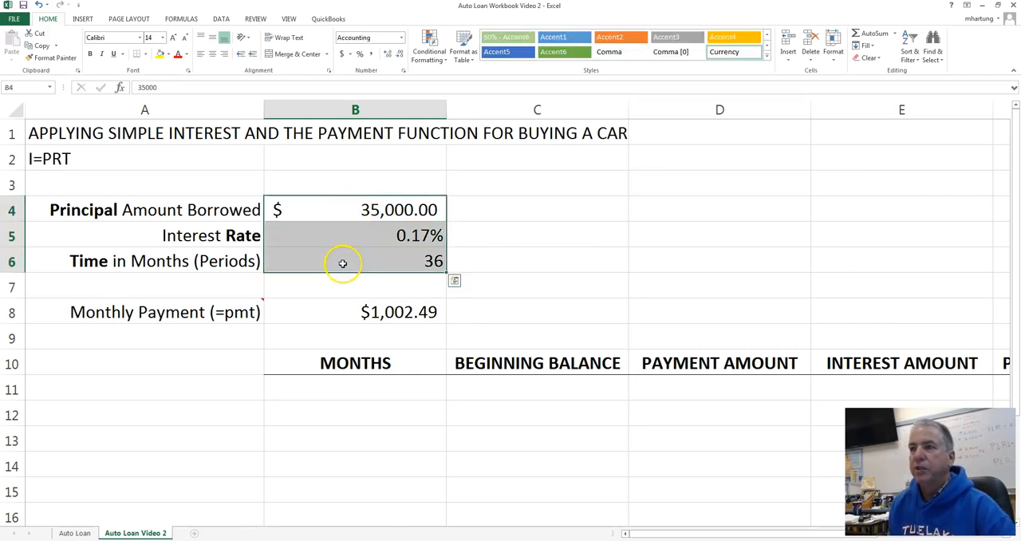